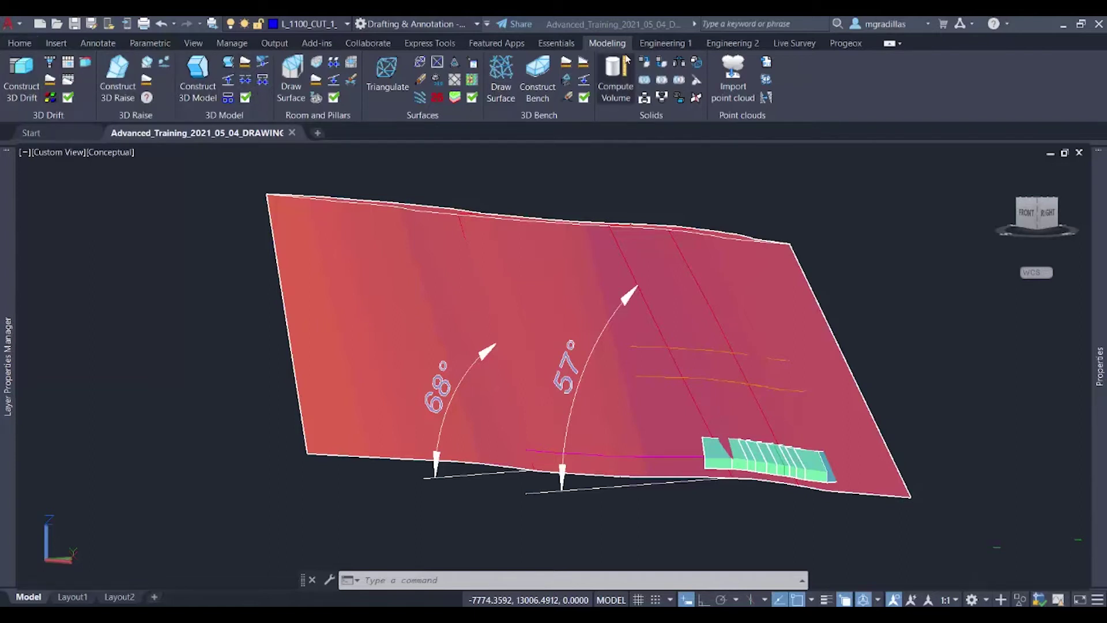
# Step: Switch the viewport from Conceptual to 2D Wireframe and orbit to an oblique view of the drifts
pyautogui.moveTo(951, 329)
pyautogui.keyDown('shift'); pyautogui.mouseDown(button='middle')
pyautogui.moveTo(877, 335)
pyautogui.moveTo(1013, 328)
pyautogui.moveTo(882, 388)
pyautogui.moveTo(843, 350)
pyautogui.moveTo(948, 334)
pyautogui.mouseUp(button='middle'); pyautogui.keyUp('shift')
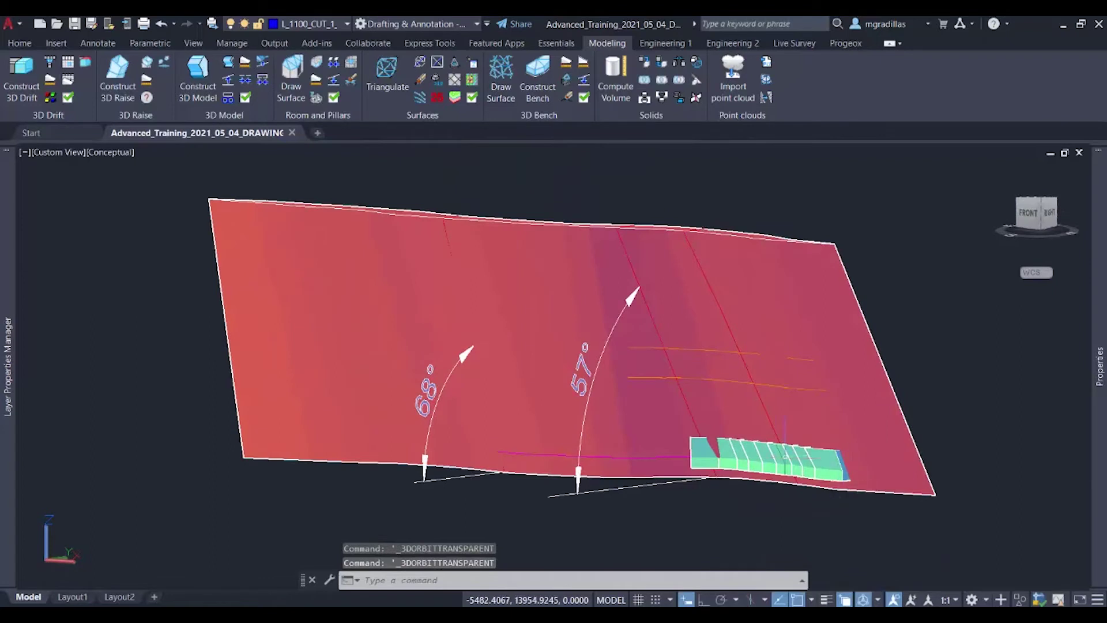
pyautogui.scroll(3, 830, 453)
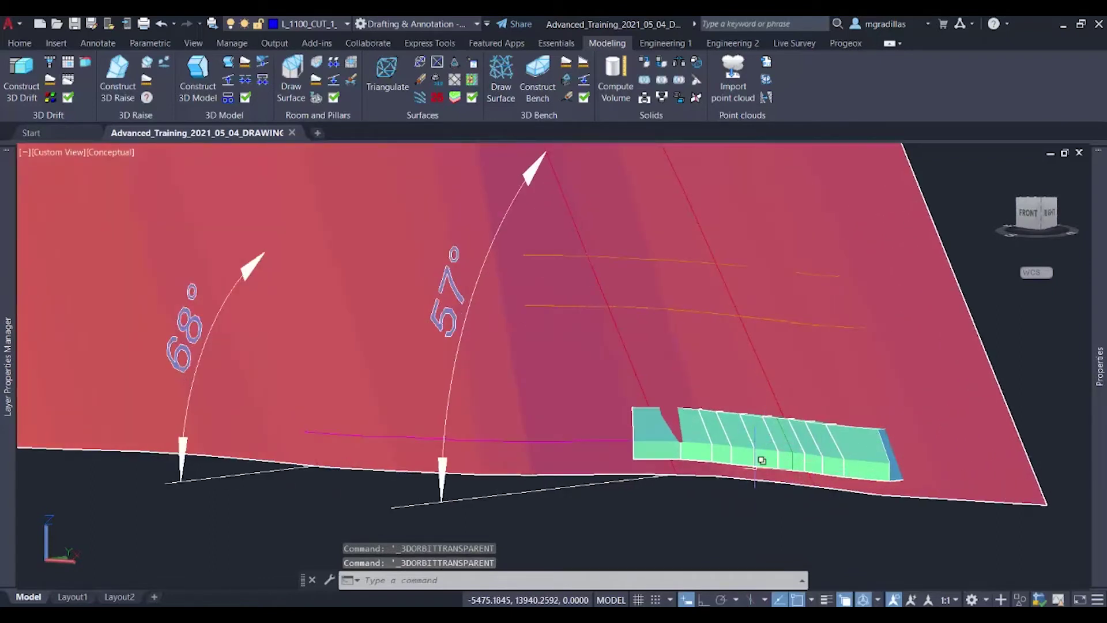
pyautogui.moveTo(727, 457)
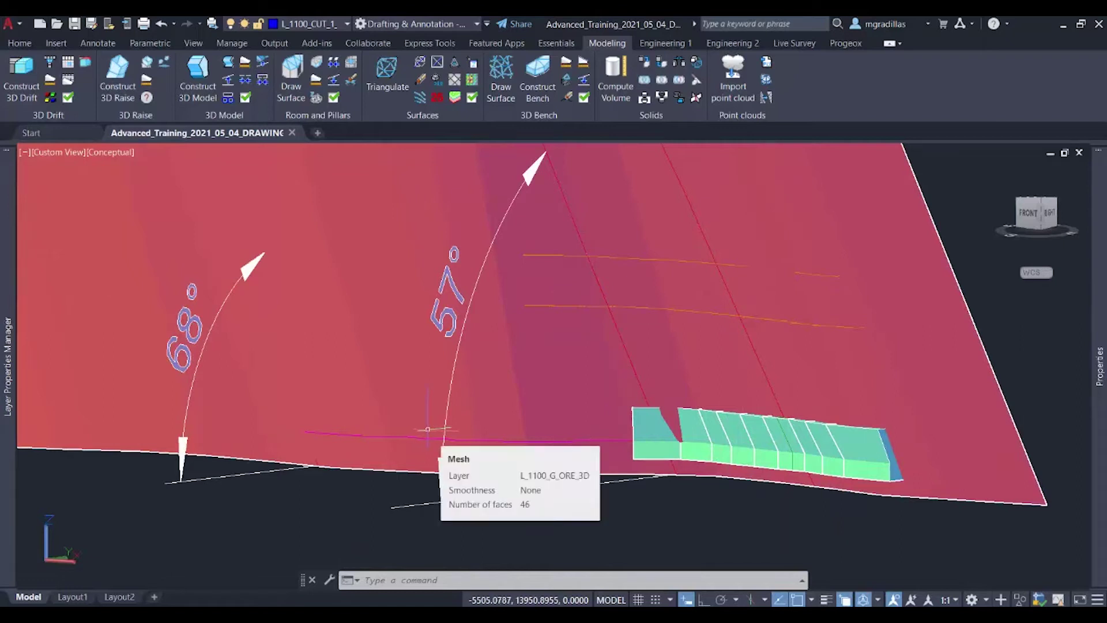
pyautogui.keyDown('shift'); pyautogui.moveTo(438, 433); pyautogui.dragTo(456, 439, button='middle'); pyautogui.keyUp('shift')
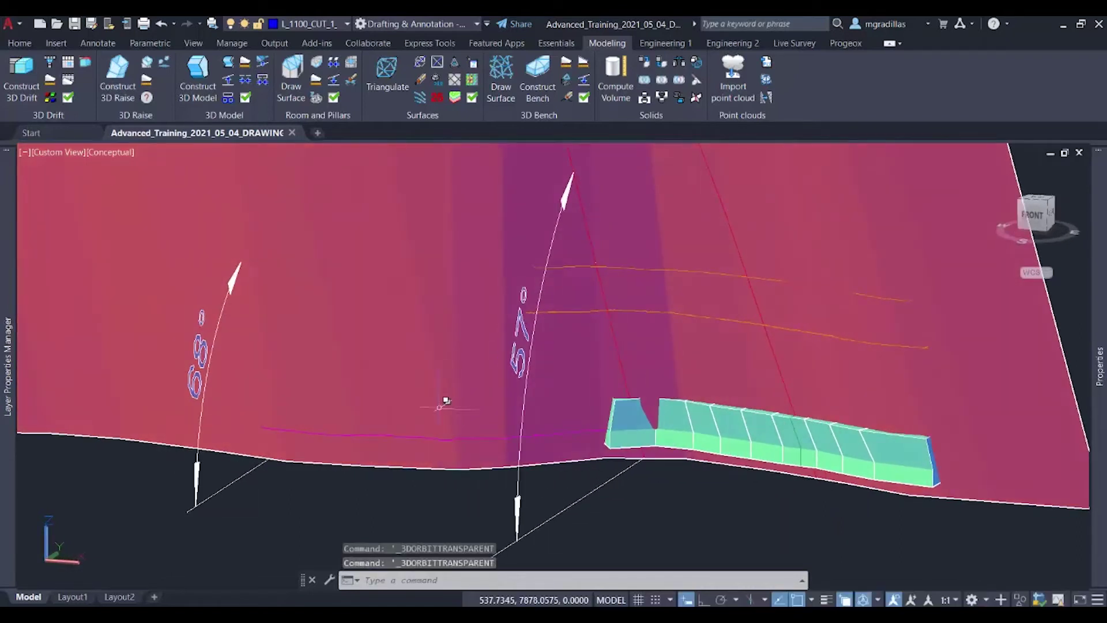
pyautogui.click(111, 153)
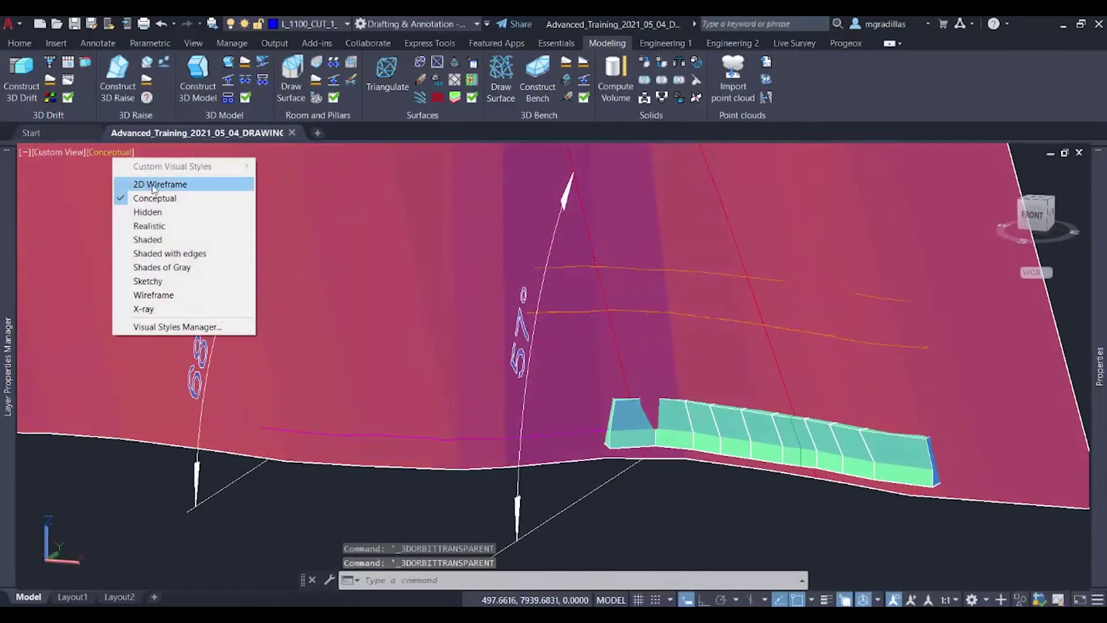
pyautogui.click(151, 184)
pyautogui.keyDown('shift'); pyautogui.moveTo(761, 517); pyautogui.dragTo(819, 438, button='middle'); pyautogui.keyUp('shift')
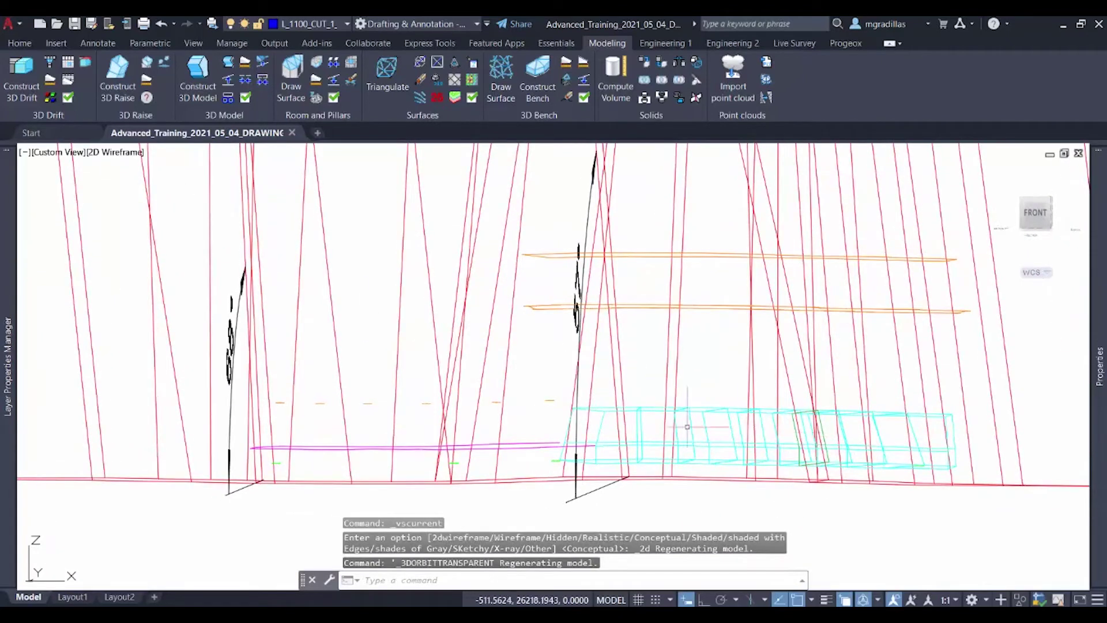
pyautogui.keyDown('shift'); pyautogui.moveTo(507, 479); pyautogui.dragTo(494, 523, button='middle'); pyautogui.keyUp('shift')
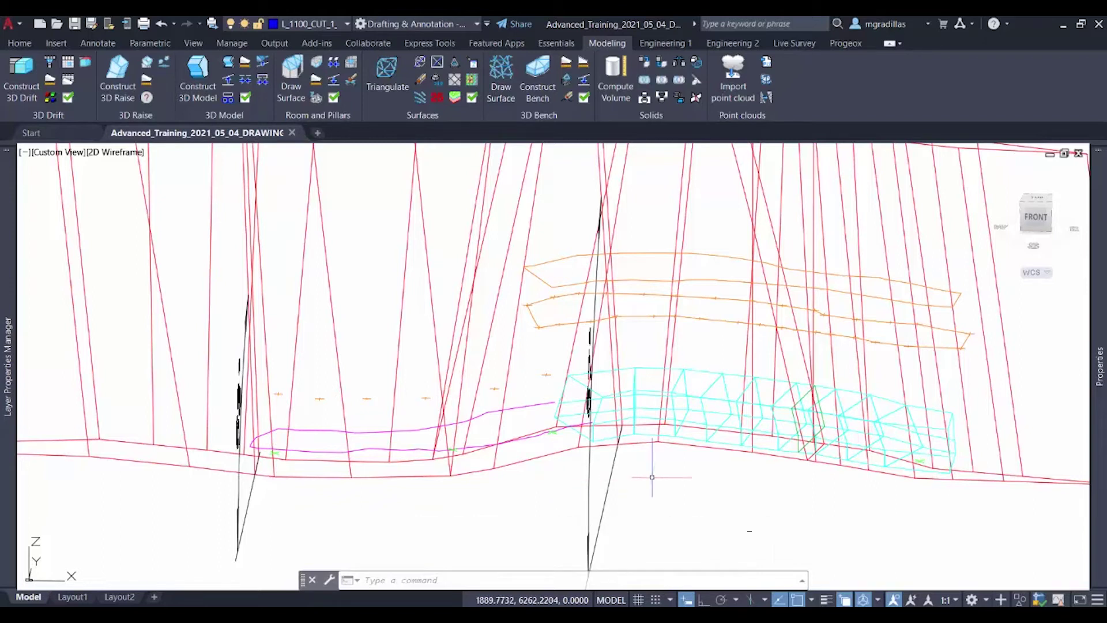
pyautogui.keyDown('shift'); pyautogui.moveTo(650, 476); pyautogui.dragTo(577, 473, button='middle'); pyautogui.keyUp('shift')
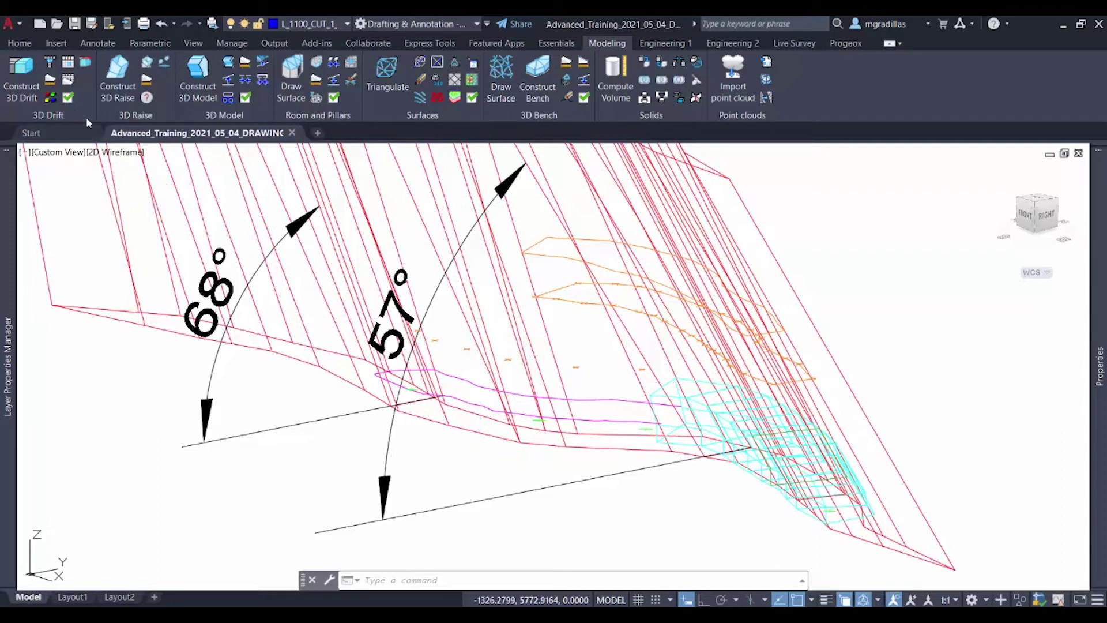
# Step: Open the 65 Left drift profile for editing and review its 3.00 height and 4.00 width
pyautogui.click(67, 98)
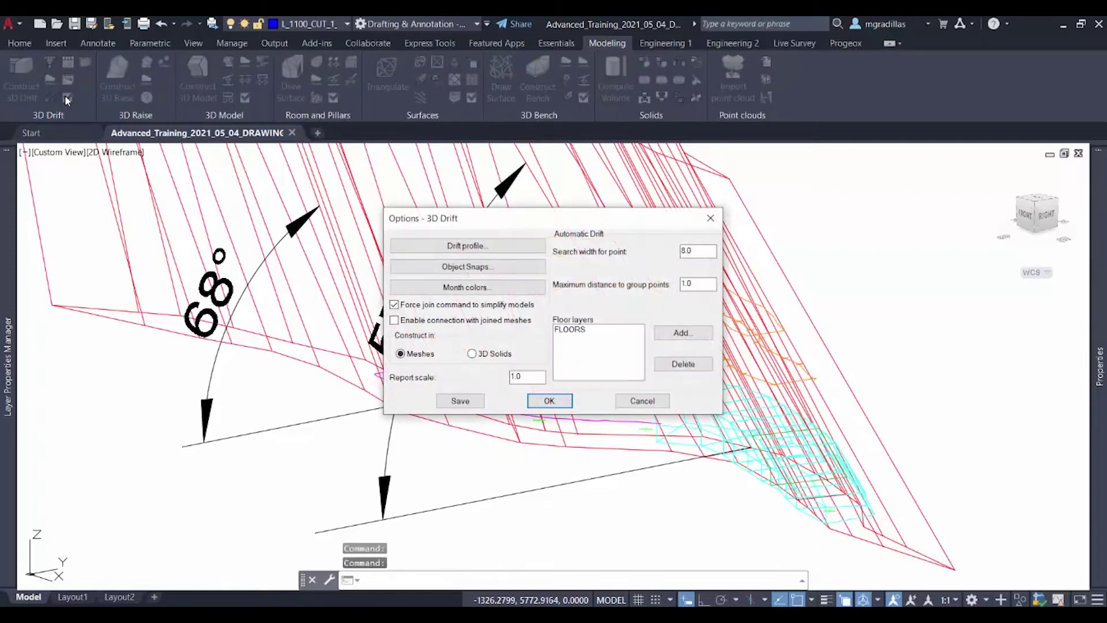
pyautogui.click(464, 246)
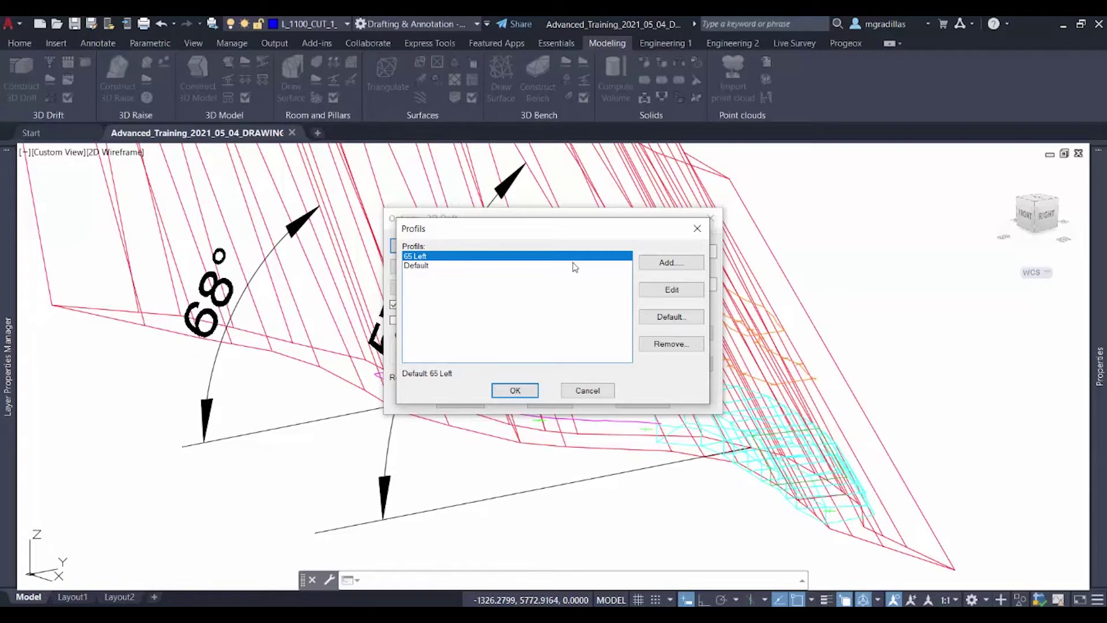
pyautogui.click(668, 294)
pyautogui.click(670, 290)
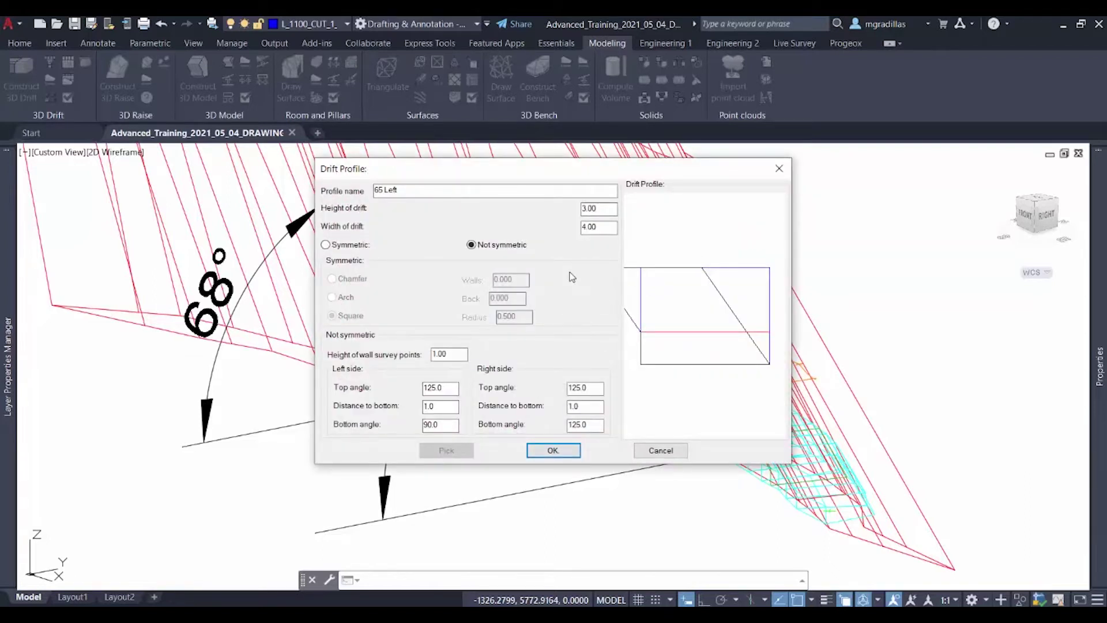
pyautogui.moveTo(401, 190); pyautogui.dragTo(364, 192)
pyautogui.moveTo(609, 213); pyautogui.dragTo(579, 221)
pyautogui.click(609, 232)
pyautogui.moveTo(588, 233); pyautogui.dragTo(571, 238)
# Step: Try the chamfered, arched and square symmetric shapes, then set the profile back to Not symmetric
pyautogui.click(338, 248)
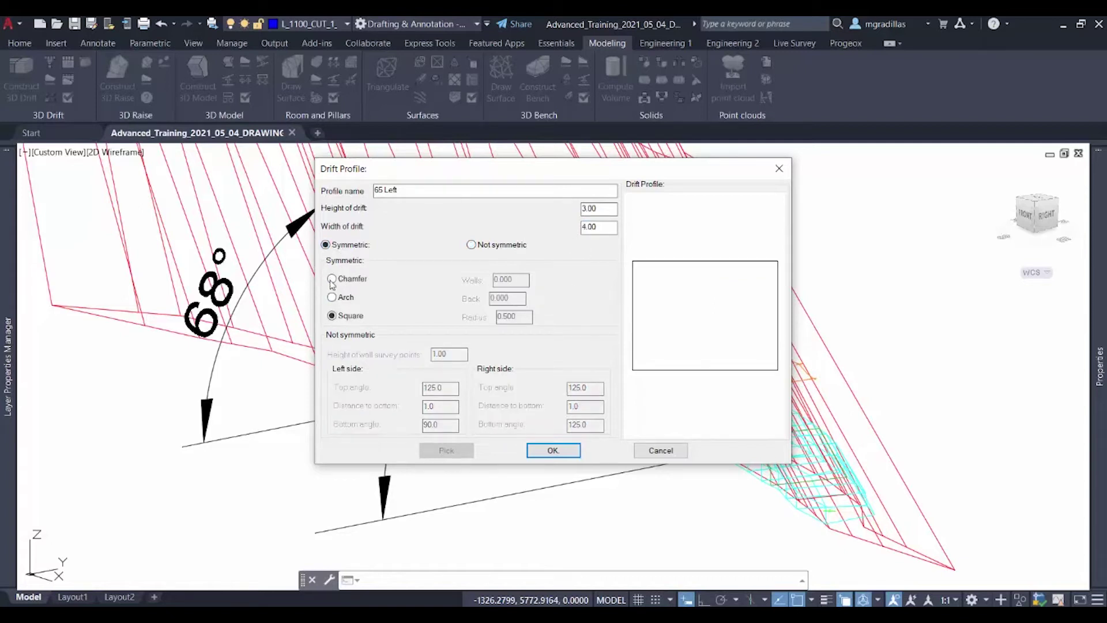
pyautogui.click(332, 279)
pyautogui.click(332, 298)
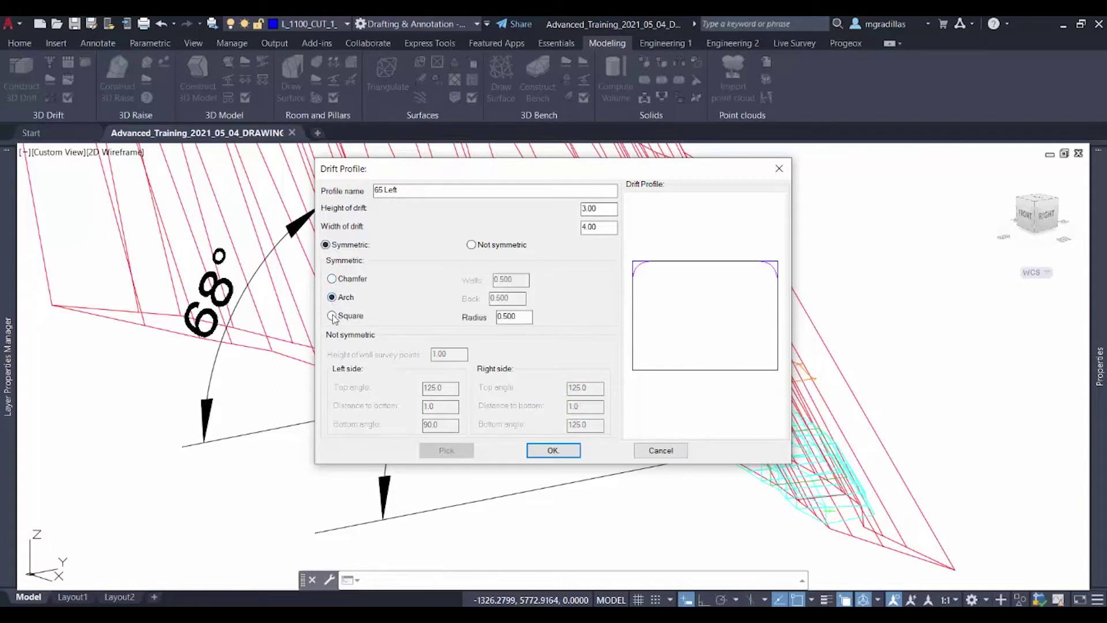
pyautogui.click(332, 316)
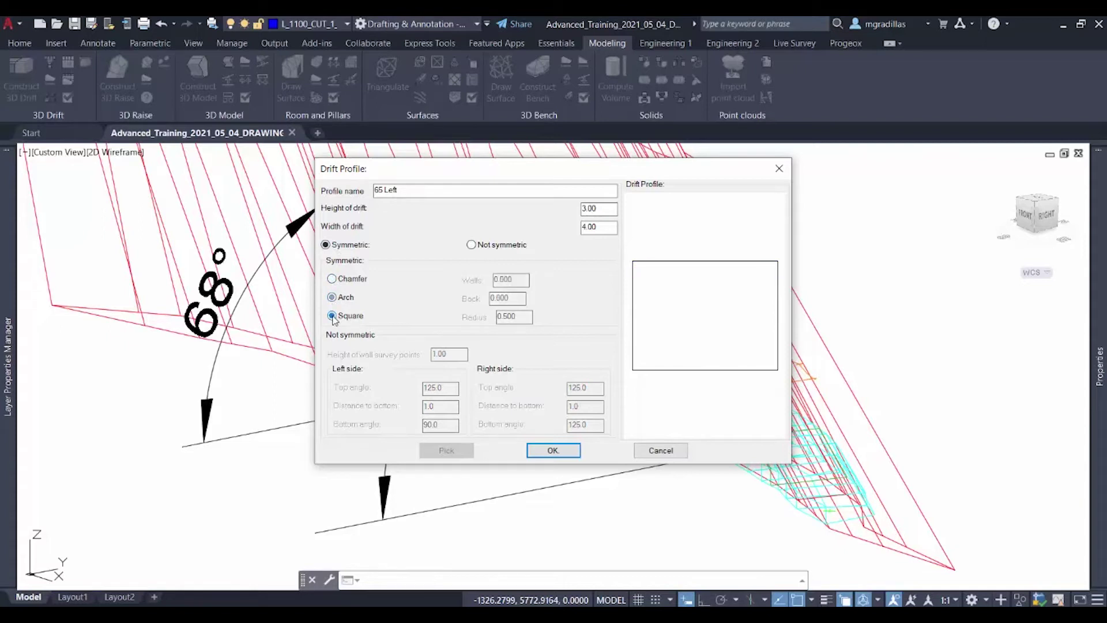
pyautogui.click(471, 245)
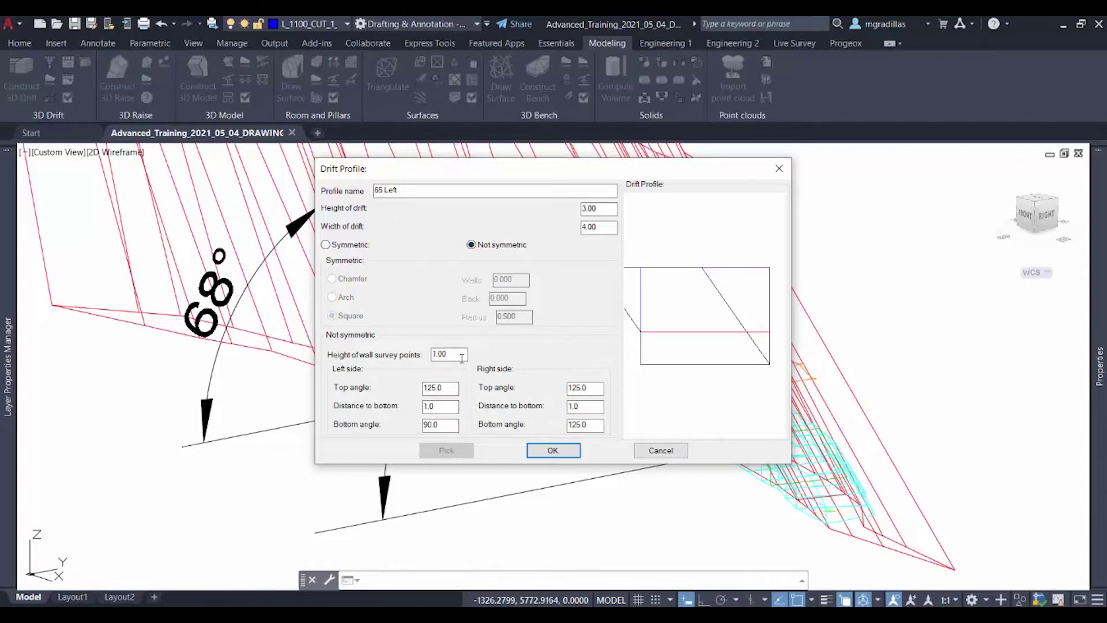
# Step: Review the wall survey height 1.00, left angles 125.0 and 90.0, and right top angle 125.0
pyautogui.doubleClick(439, 354)
pyautogui.click(453, 356)
pyautogui.moveTo(444, 388); pyautogui.dragTo(415, 389)
pyautogui.moveTo(442, 411); pyautogui.dragTo(417, 408)
pyautogui.moveTo(463, 356); pyautogui.dragTo(420, 357)
pyautogui.moveTo(451, 430); pyautogui.dragTo(417, 435)
pyautogui.moveTo(592, 390); pyautogui.dragTo(557, 388)
# Step: Set the right bottom angle to 125.0 and save the 65 Left drift profile
pyautogui.moveTo(601, 426); pyautogui.dragTo(567, 434)
pyautogui.moveTo(600, 424); pyautogui.dragTo(568, 425)
pyautogui.write('90')
pyautogui.press('Tab')
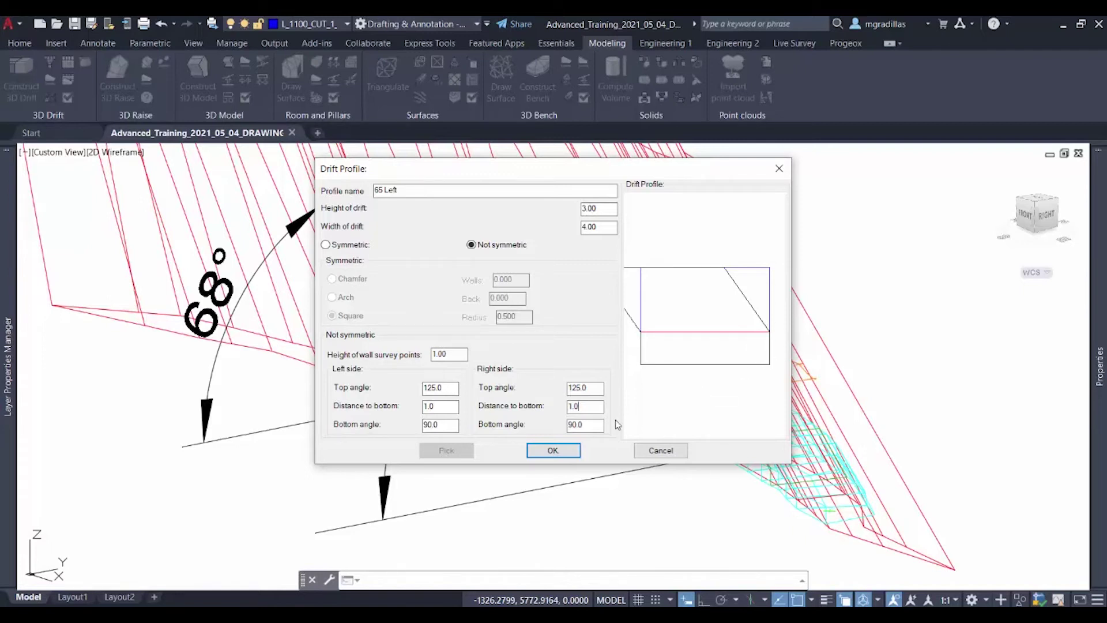
pyautogui.press('Tab')
pyautogui.write('12')
pyautogui.click(585, 406)
pyautogui.click(538, 451)
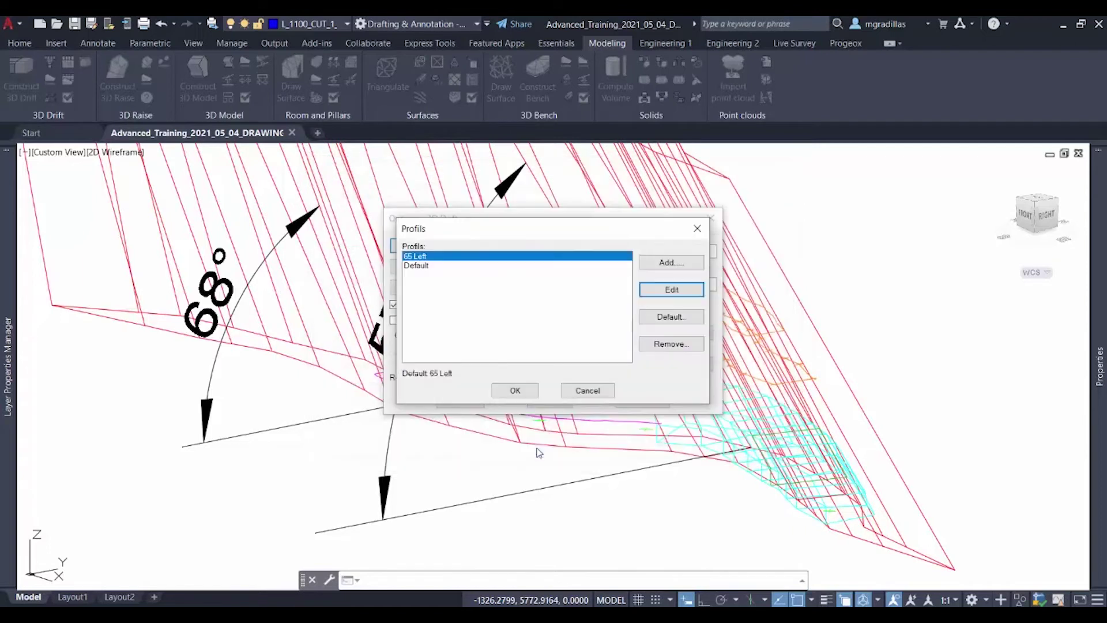
# Step: Close the Profils dialog with OK and cancel the 3D Drift options
pyautogui.click(522, 389)
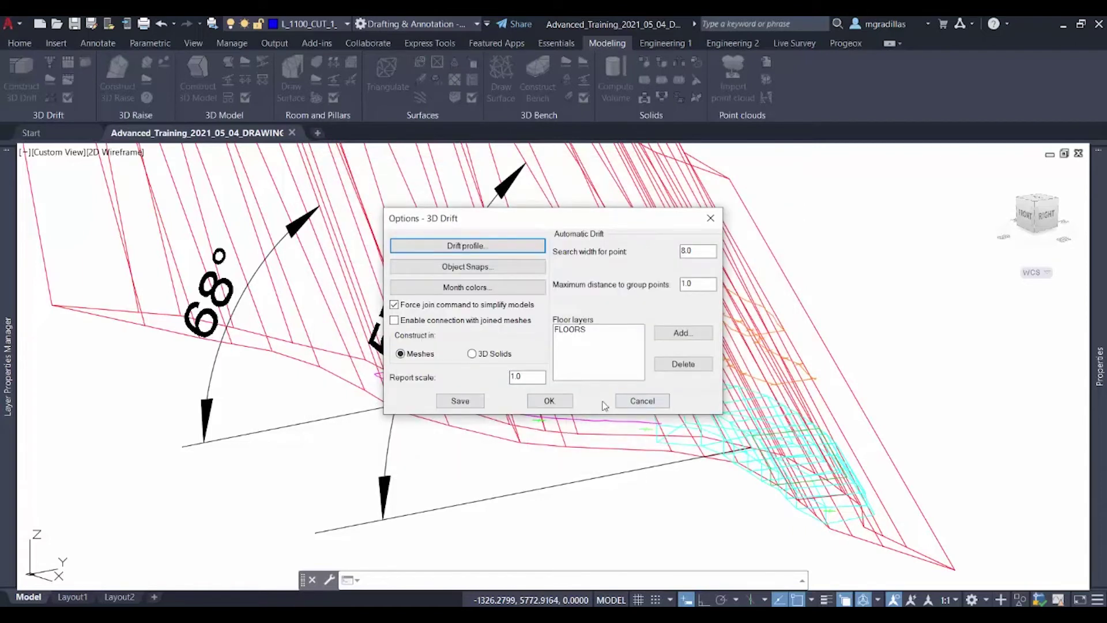
pyautogui.click(631, 402)
pyautogui.keyDown('shift'); pyautogui.moveTo(469, 474); pyautogui.dragTo(558, 472, button='middle'); pyautogui.keyUp('shift')
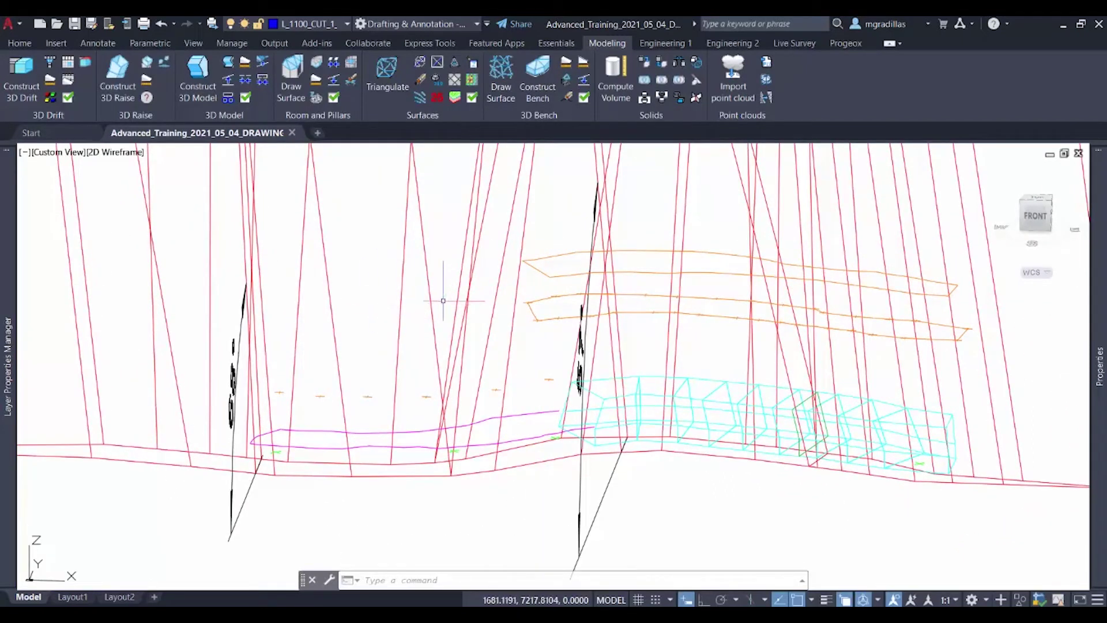
# Step: Turn off the L_1100_G_ORE_3D layer holding the ore surface lines
pyautogui.click(443, 300)
pyautogui.click(414, 269)
pyautogui.click(231, 26)
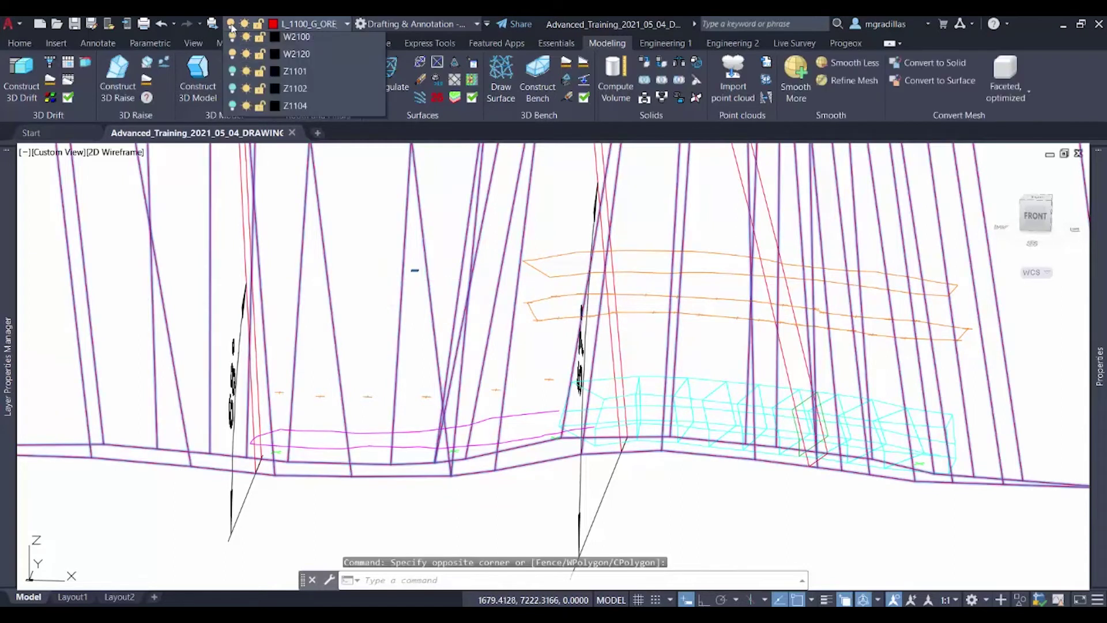
pyautogui.click(232, 214)
pyautogui.click(471, 299)
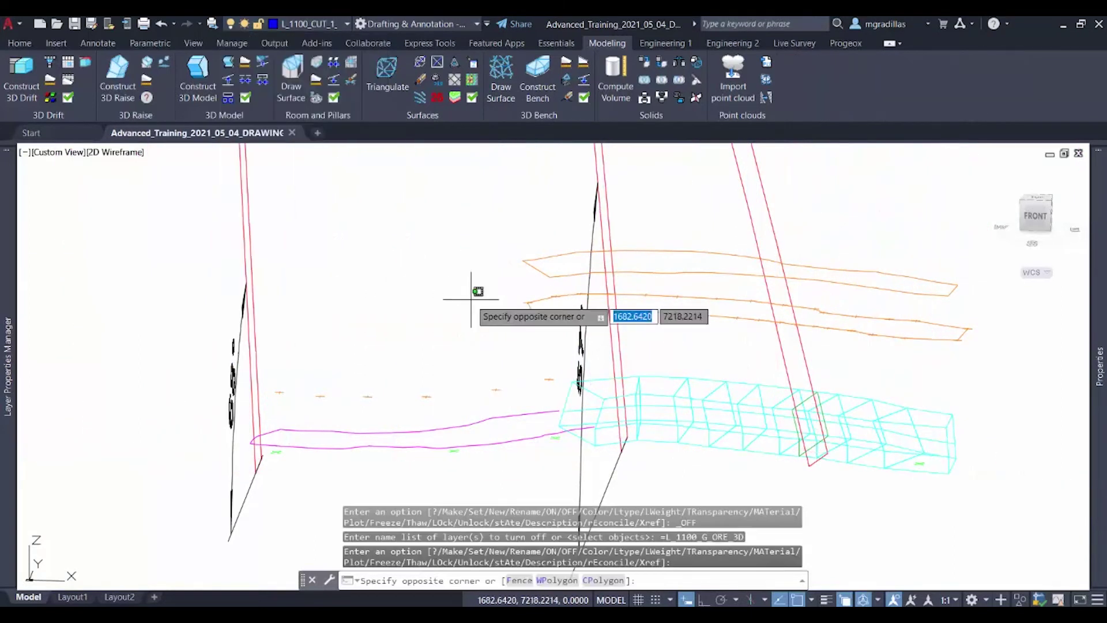
pyautogui.press('Escape')
# Step: Switch to the PLAN view and zoom and pan the drift outlines to the centre
pyautogui.write('plan')
pyautogui.press('Return')
pyautogui.press('Return')
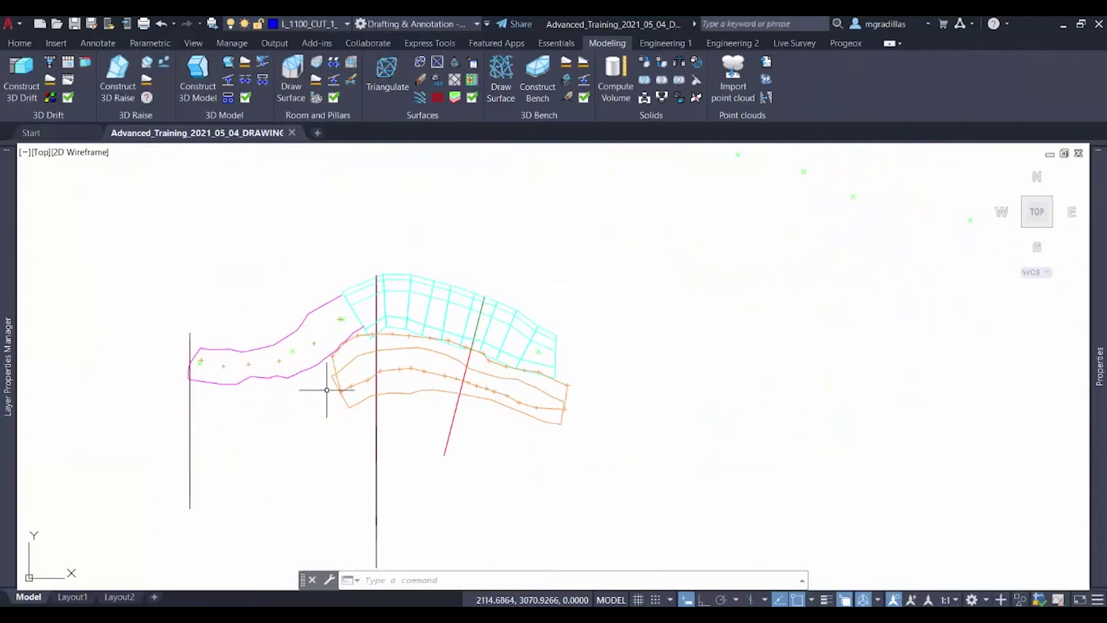
pyautogui.scroll(5, 326, 390)
pyautogui.moveTo(324, 383); pyautogui.dragTo(483, 516, button='middle')
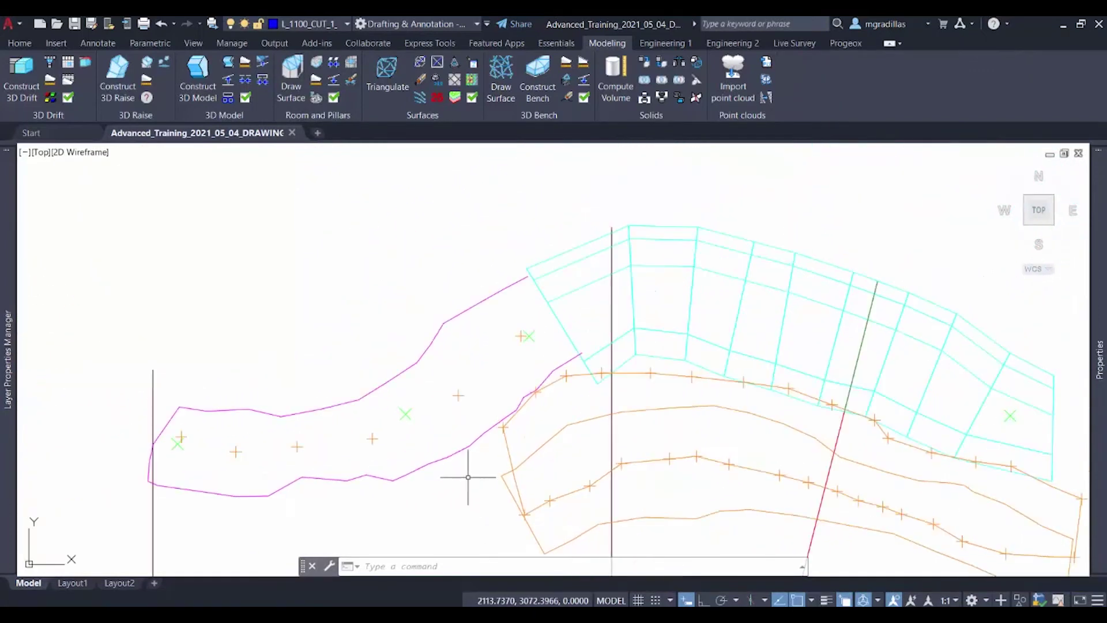
pyautogui.moveTo(468, 477); pyautogui.dragTo(487, 443, button='middle')
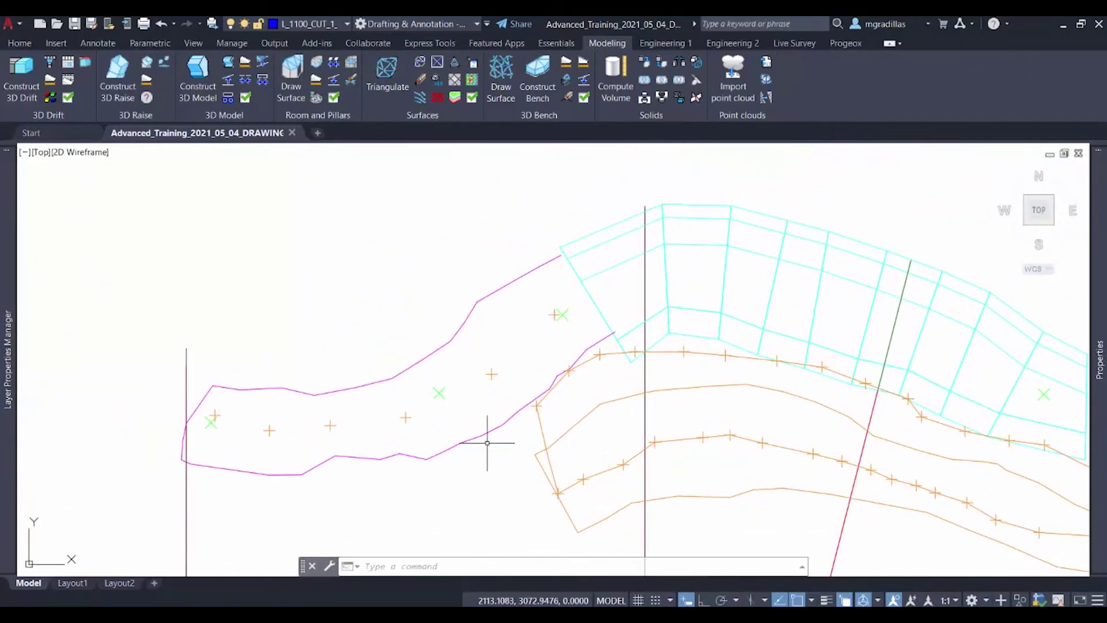
pyautogui.click(23, 93)
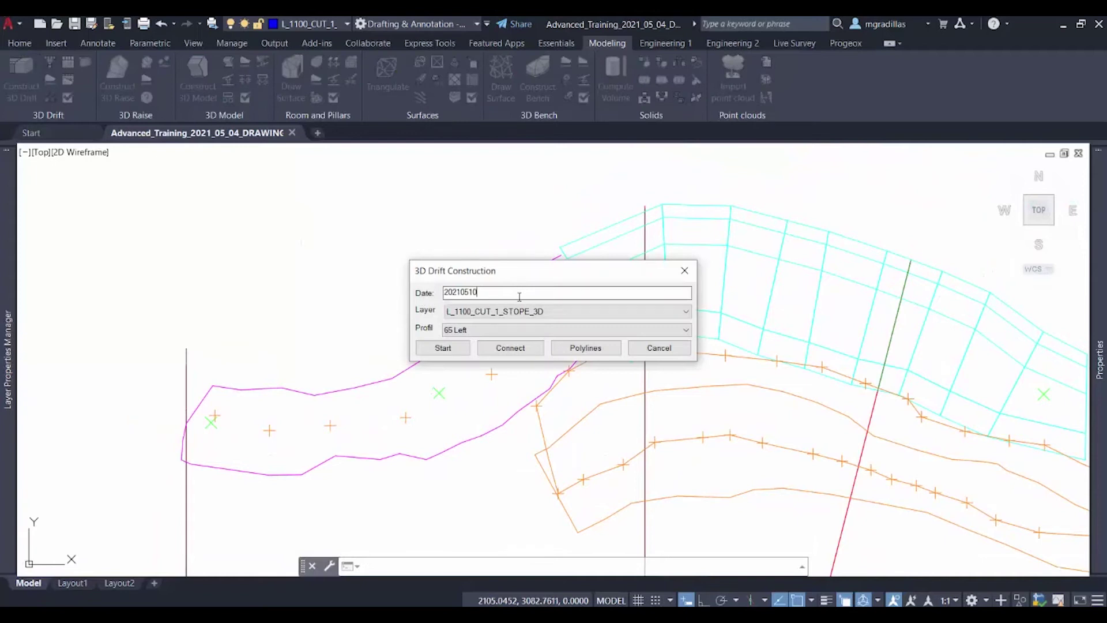
# Step: Keep layer L_1100_CUT_1_STOPE_3D, choose the 65 Left profile and start the drift construction
pyautogui.click(548, 312)
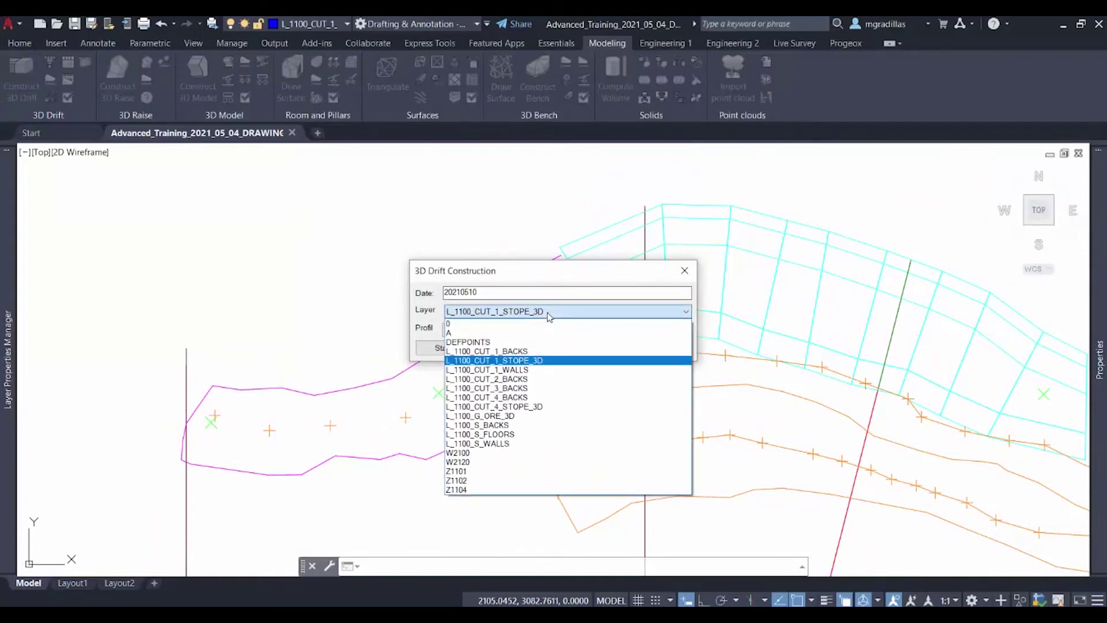
pyautogui.click(561, 361)
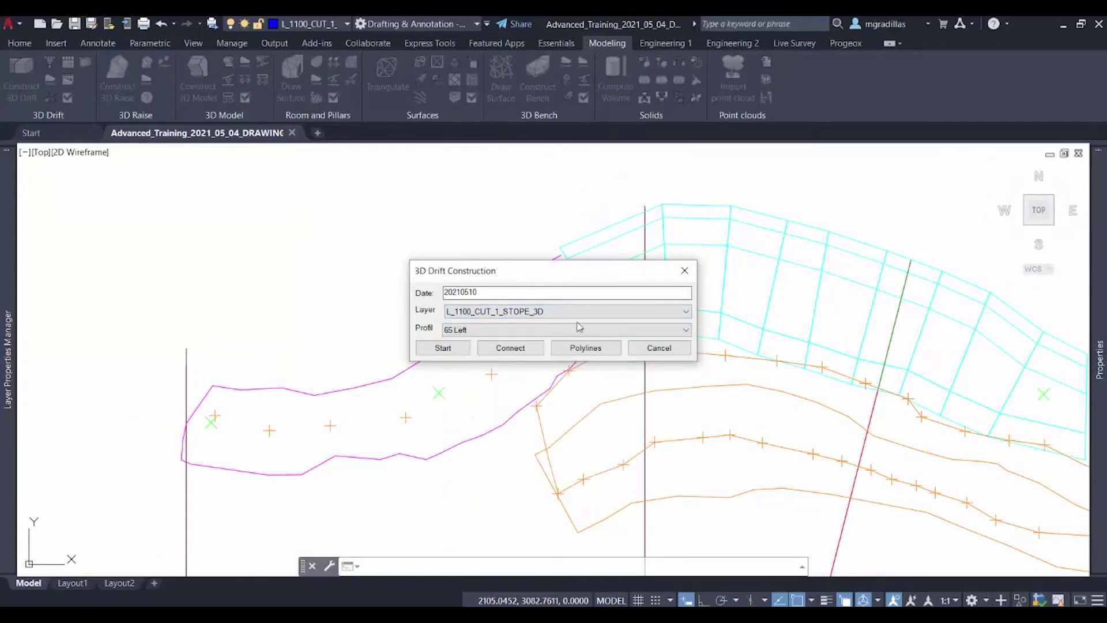
pyautogui.click(542, 329)
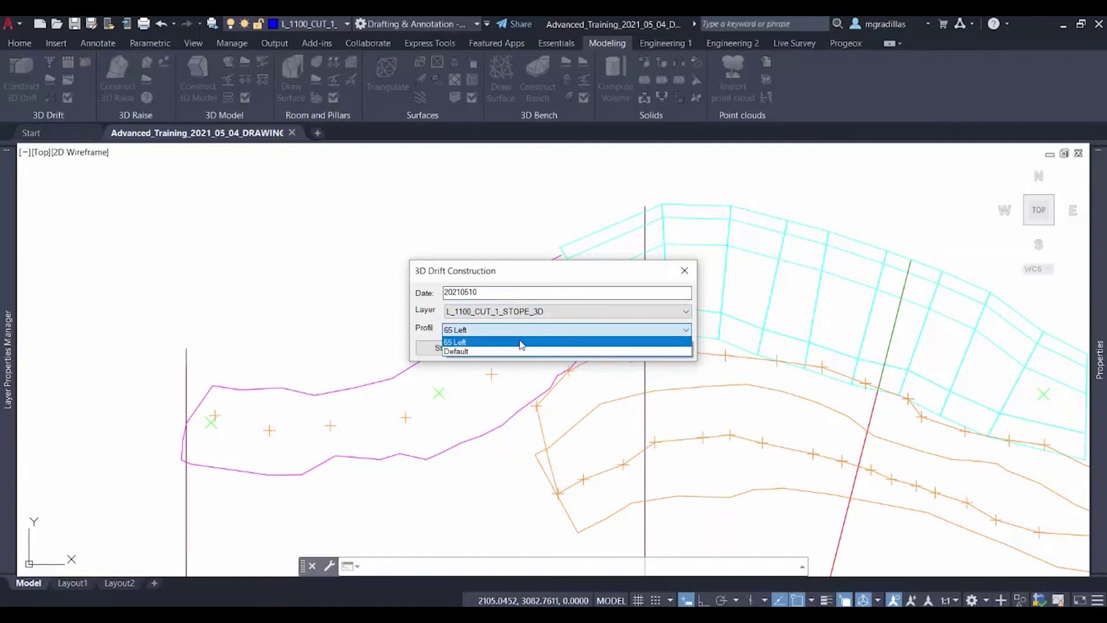
pyautogui.click(481, 342)
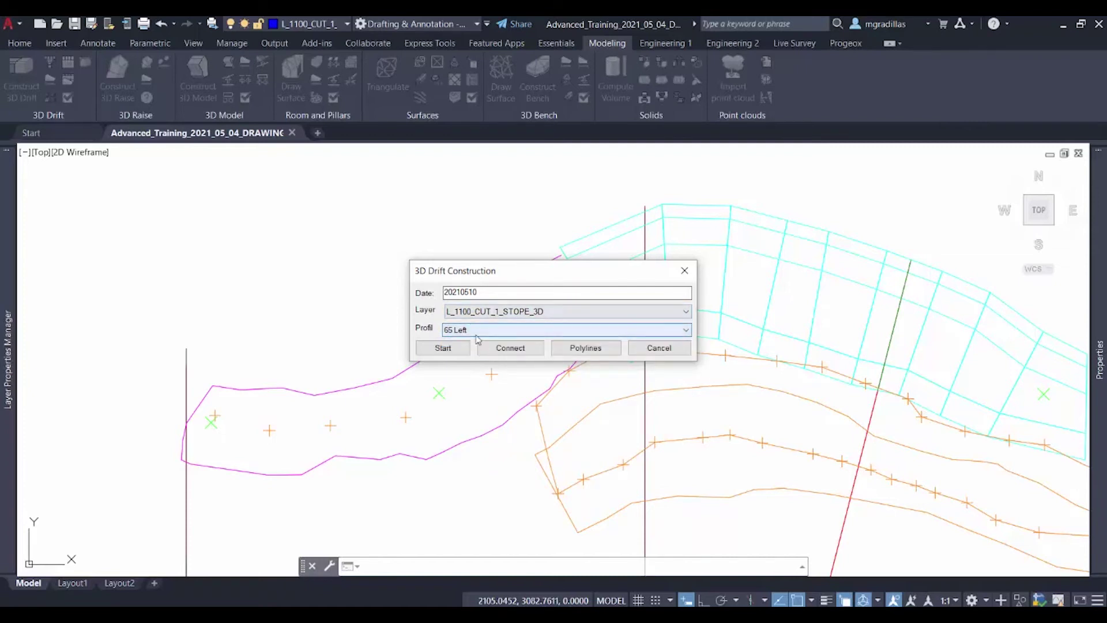
pyautogui.click(443, 348)
# Step: Pick the first wall at the magenta line's east end and set the back and floor points
pyautogui.scroll(4, 542, 269)
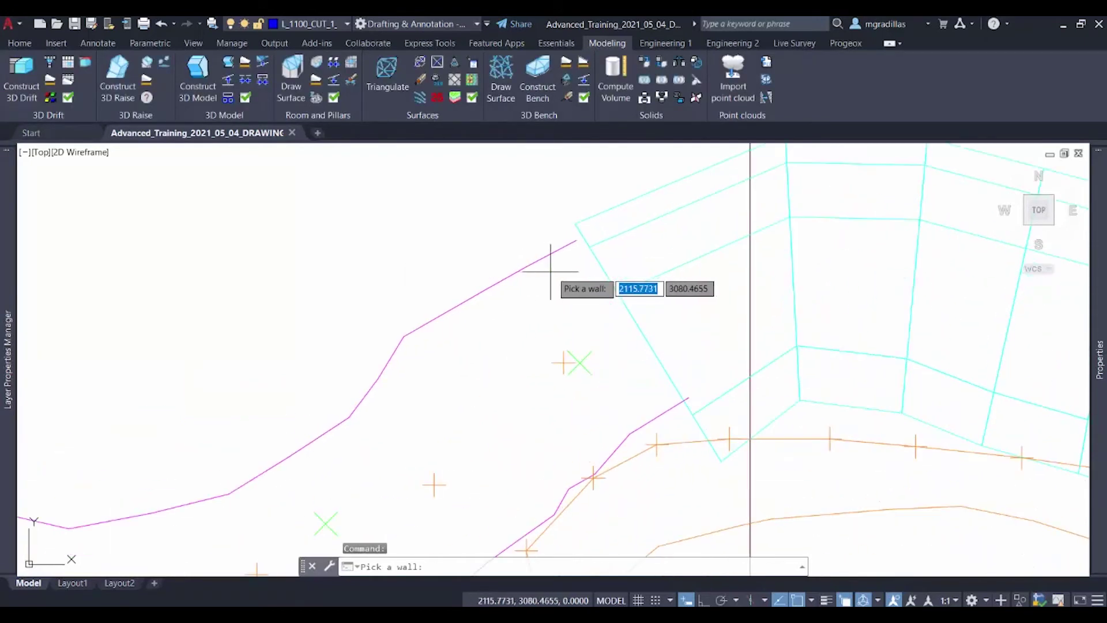
pyautogui.click(577, 239)
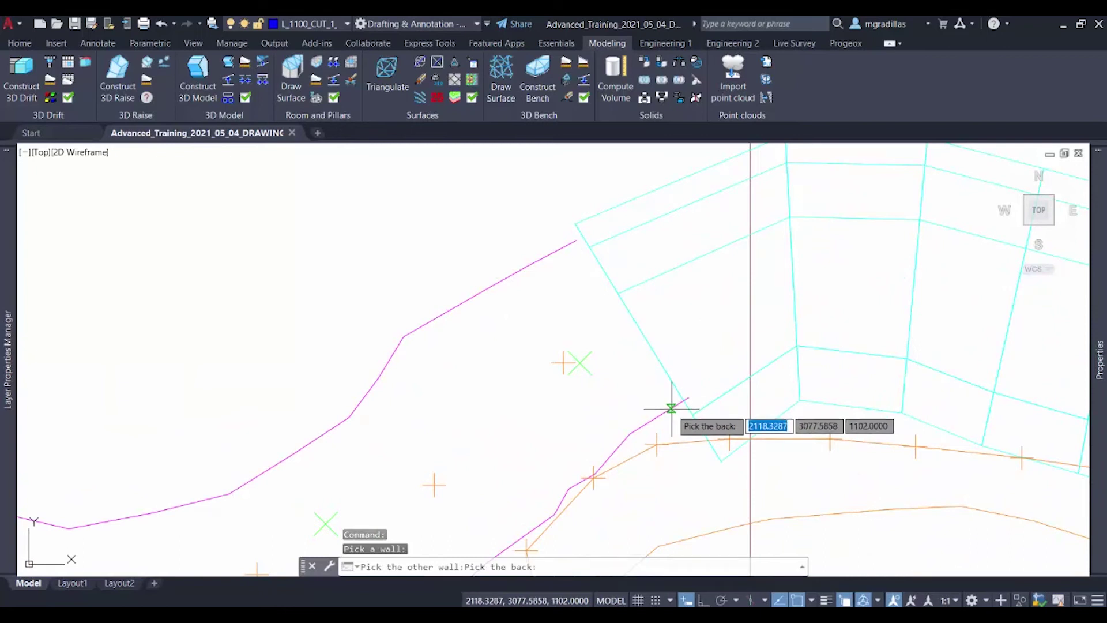
pyautogui.click(556, 362)
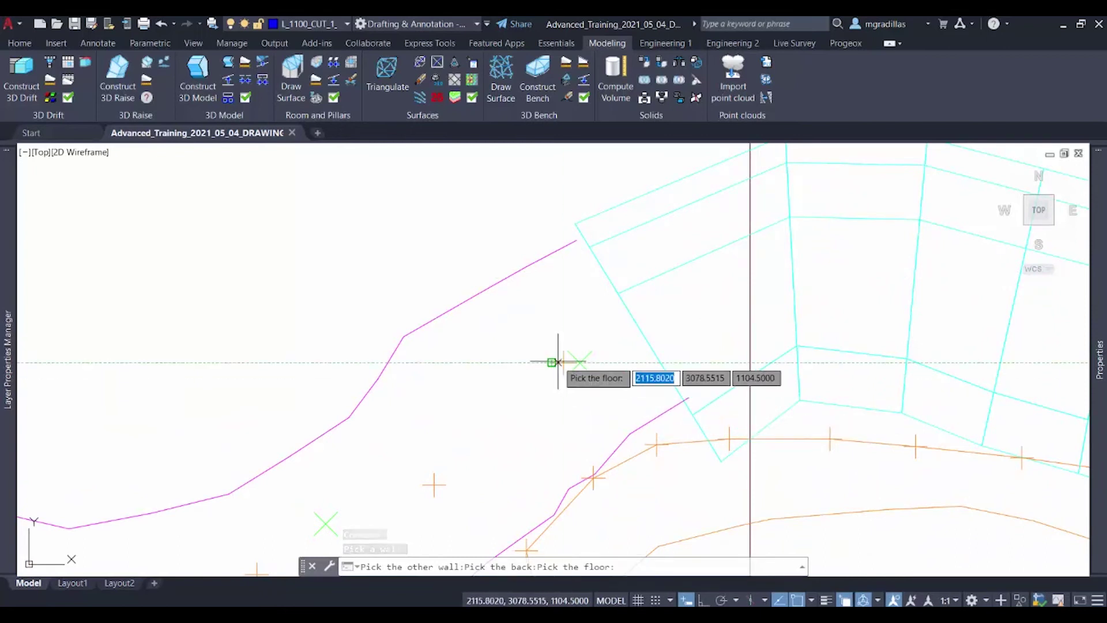
pyautogui.click(591, 350)
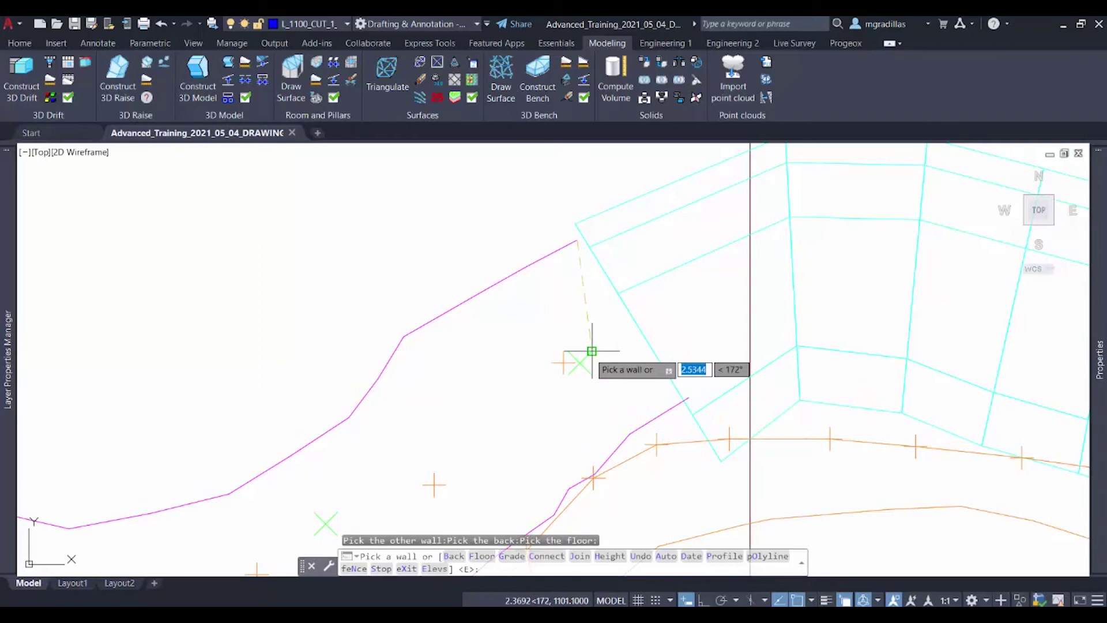
# Step: Pick wall pairs across the upper and lower magenta lines for the next sections
pyautogui.click(516, 268)
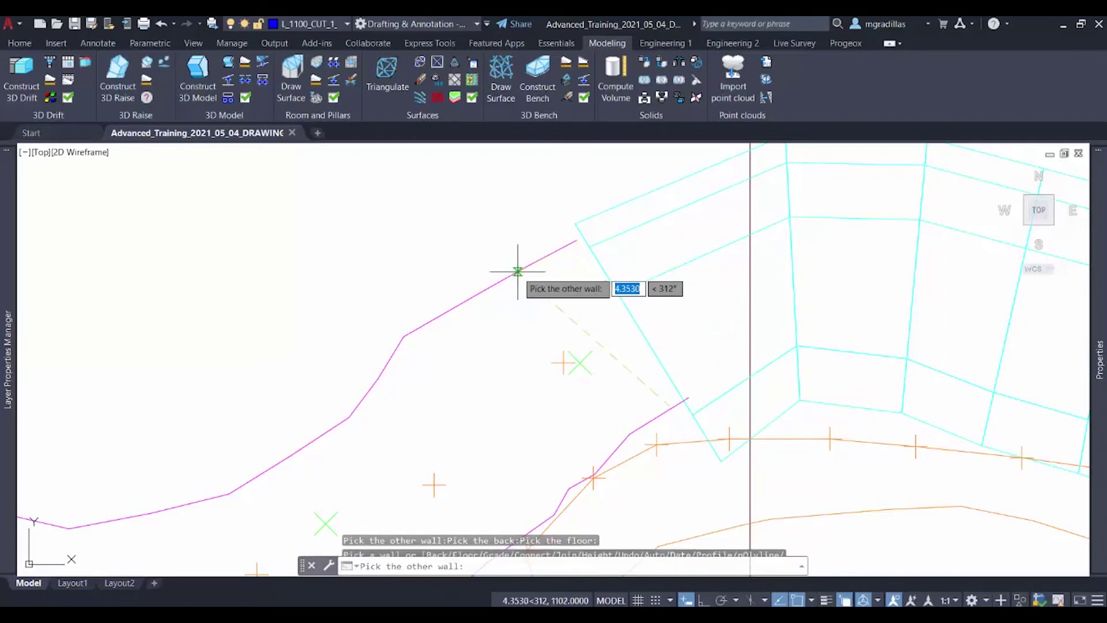
pyautogui.click(629, 433)
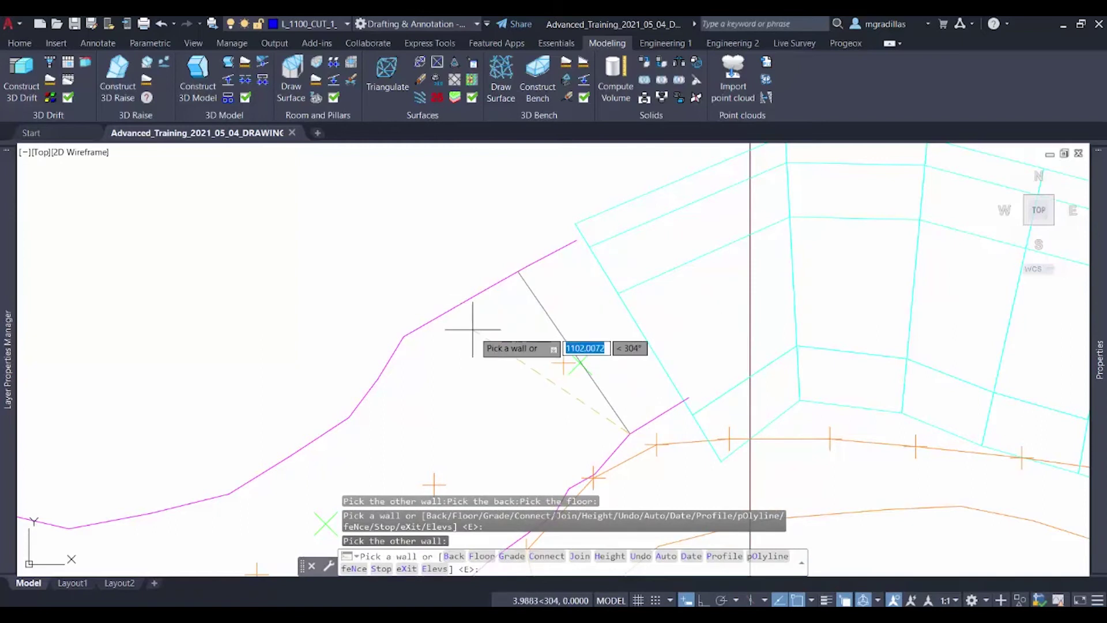
pyautogui.moveTo(566, 447)
pyautogui.mouseDown(button='middle')
pyautogui.moveTo(611, 289)
pyautogui.moveTo(547, 293)
pyautogui.moveTo(569, 372)
pyautogui.mouseUp(button='middle')
pyautogui.click(613, 328)
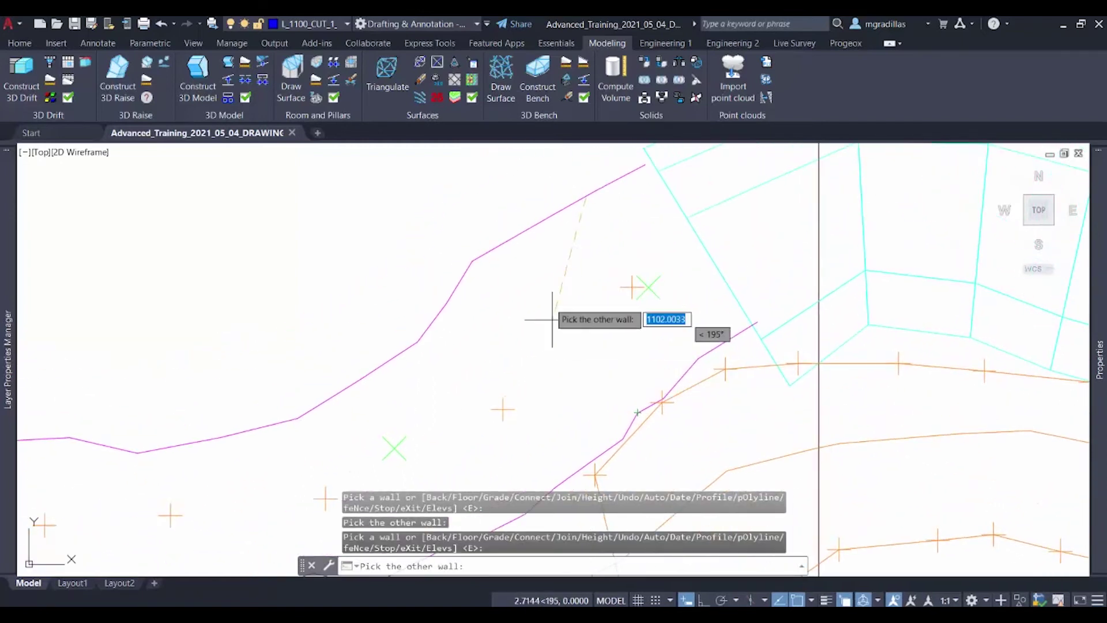
pyautogui.click(471, 260)
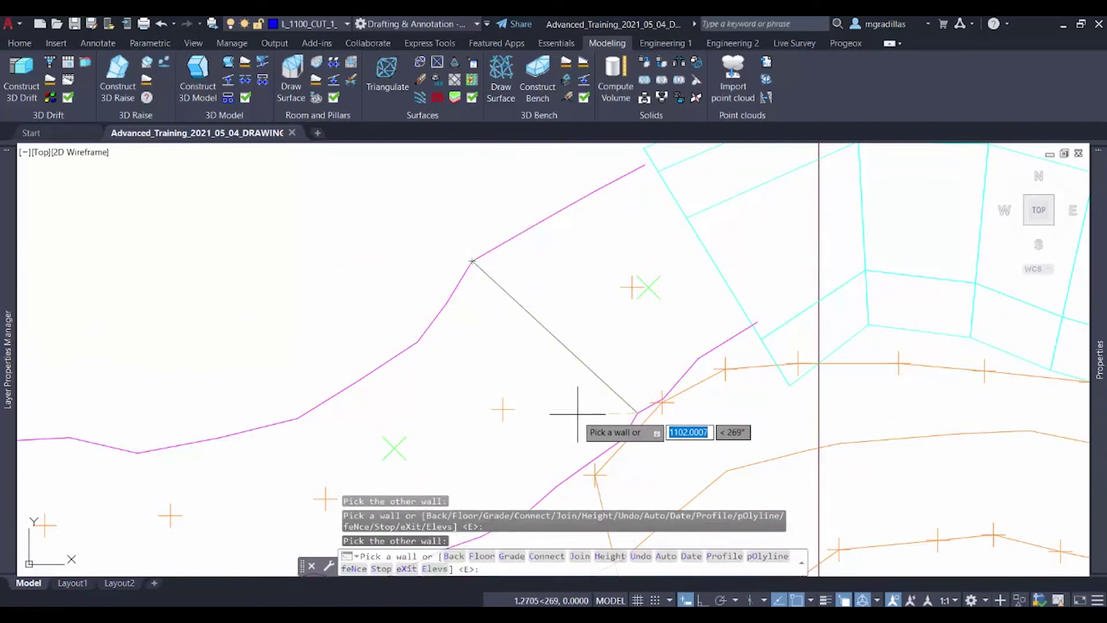
pyautogui.click(583, 461)
pyautogui.click(385, 363)
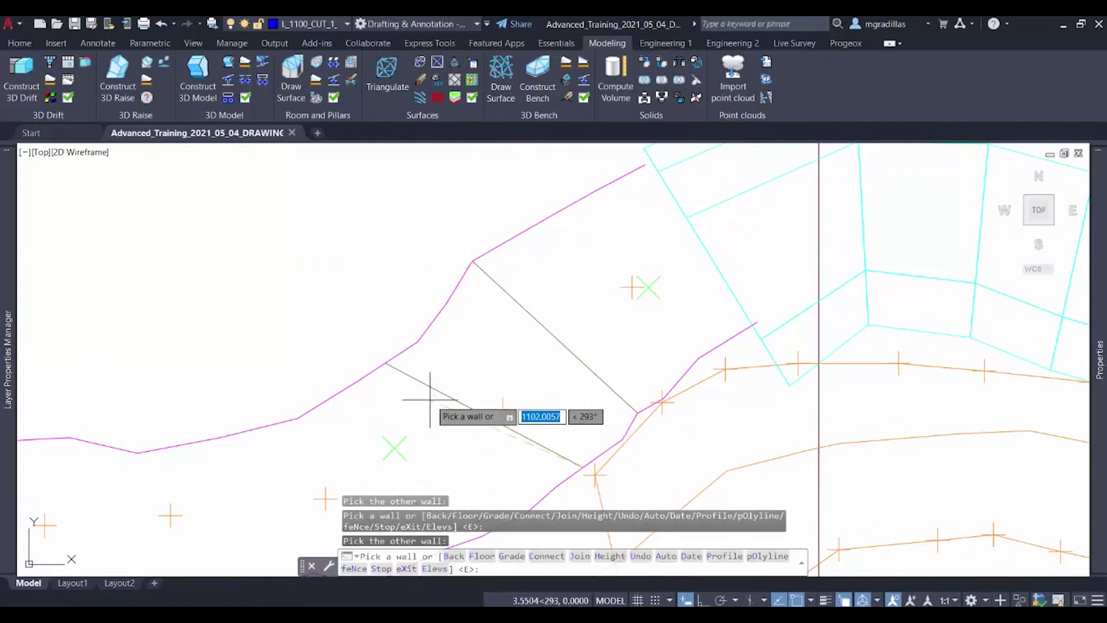
# Step: Add two more wall pairs along the western part of the vein outline
pyautogui.moveTo(430, 395); pyautogui.dragTo(427, 248, button='middle')
pyautogui.click(477, 389)
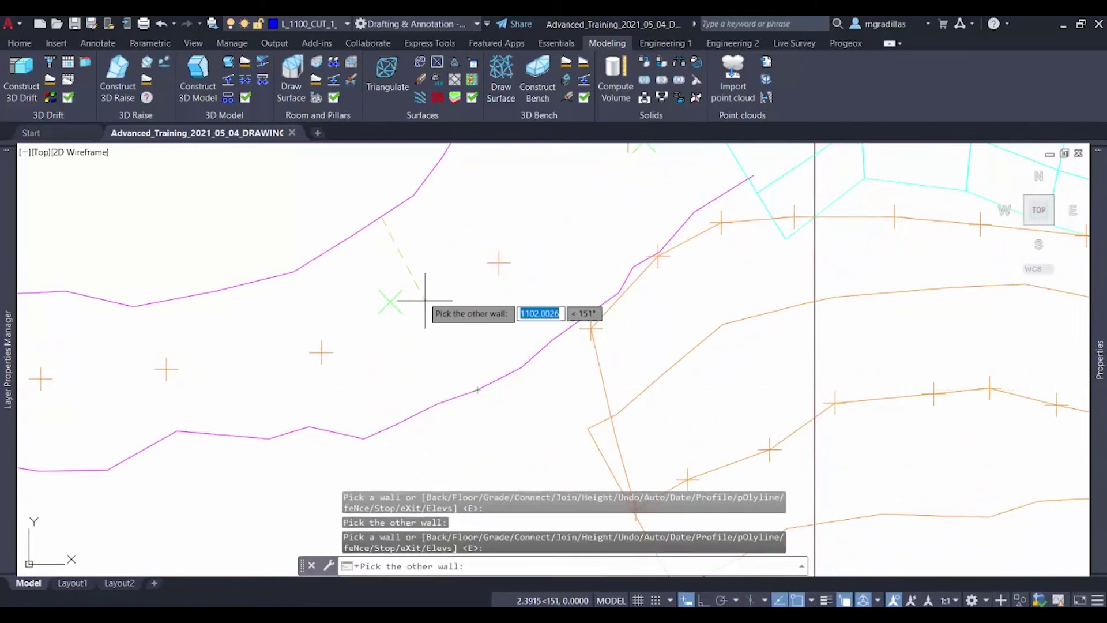
pyautogui.click(343, 242)
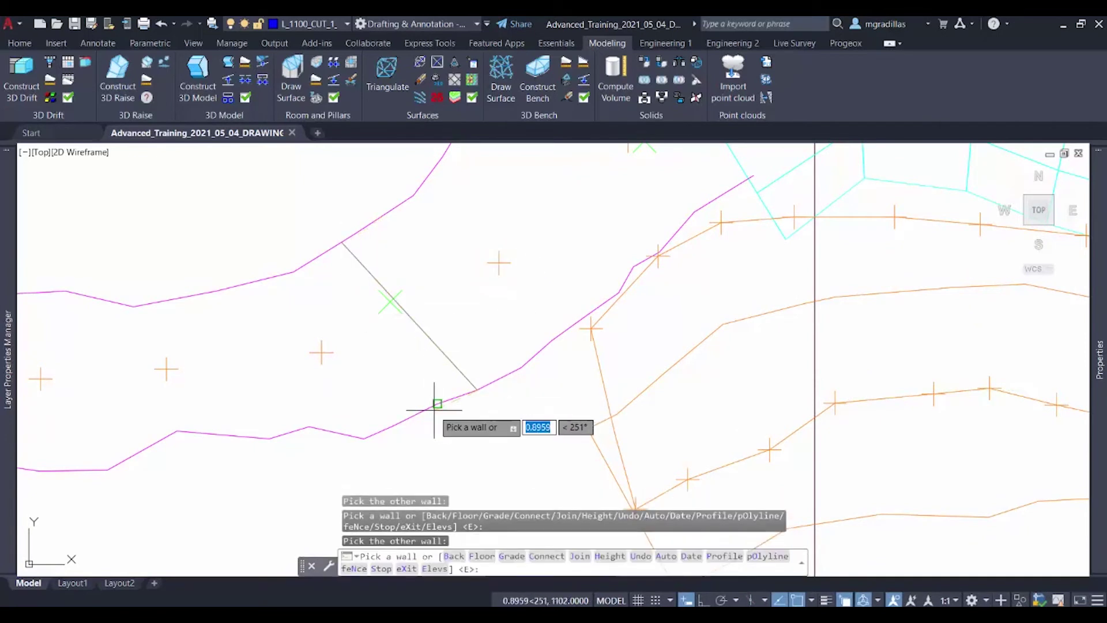
pyautogui.click(436, 403)
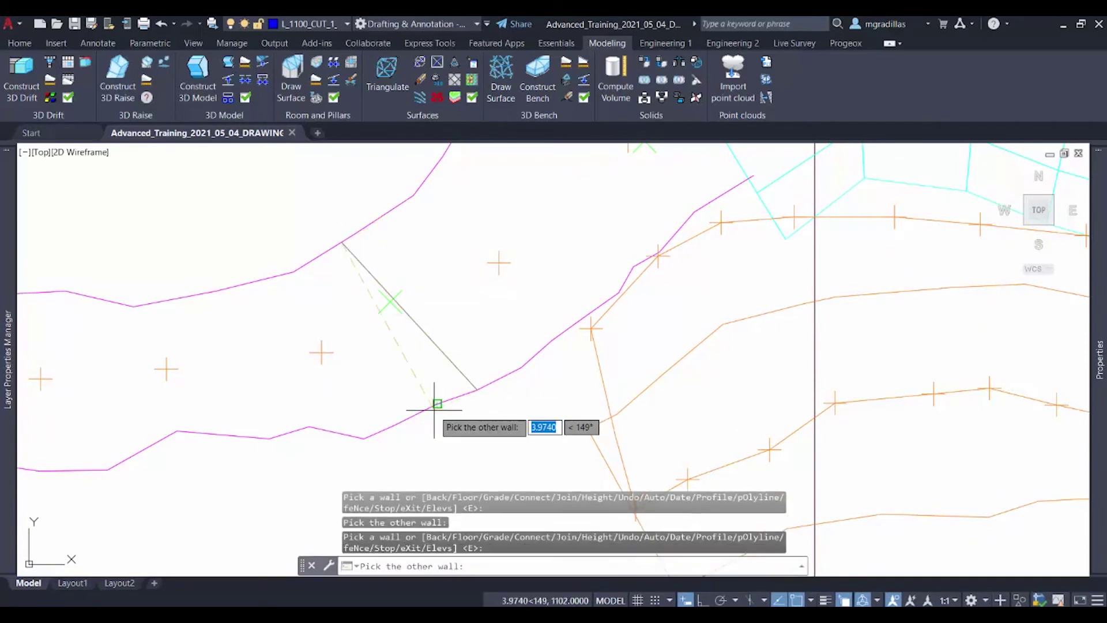
pyautogui.click(321, 255)
pyautogui.scroll(-3, 450, 483)
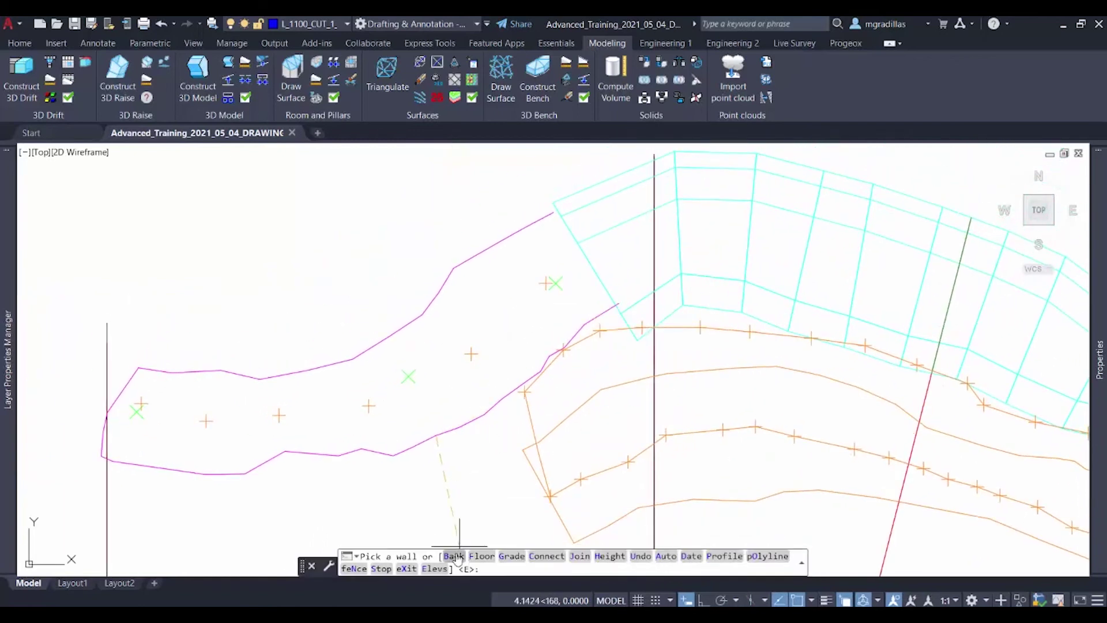
# Step: Set a new back point and floor point inside the vein, then add two wall sections
pyautogui.click(453, 556)
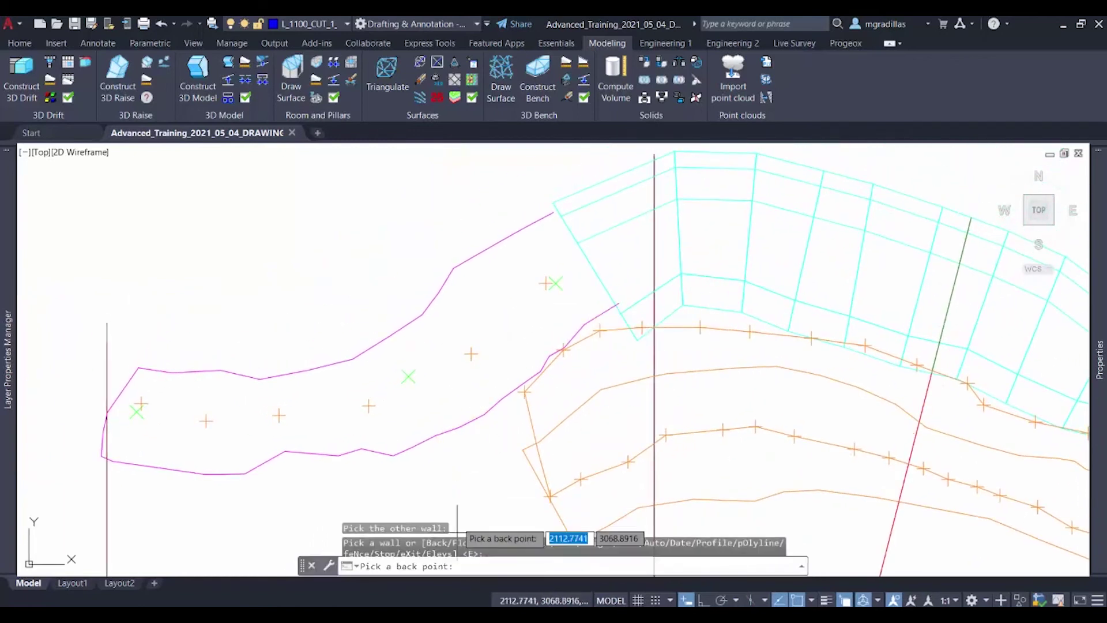
pyautogui.click(470, 353)
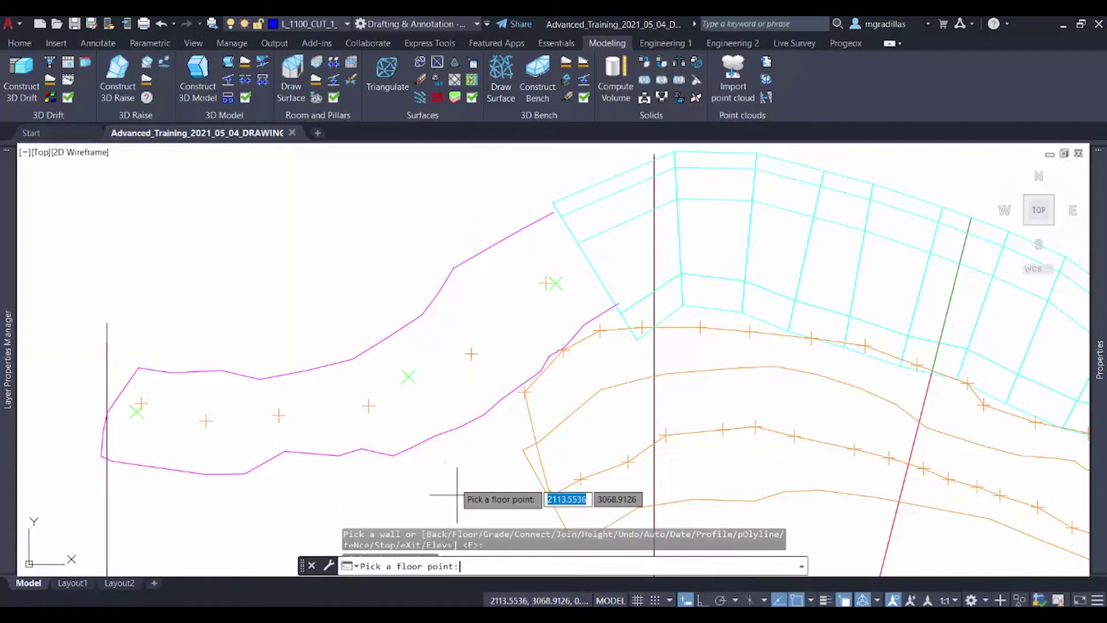
pyautogui.click(407, 376)
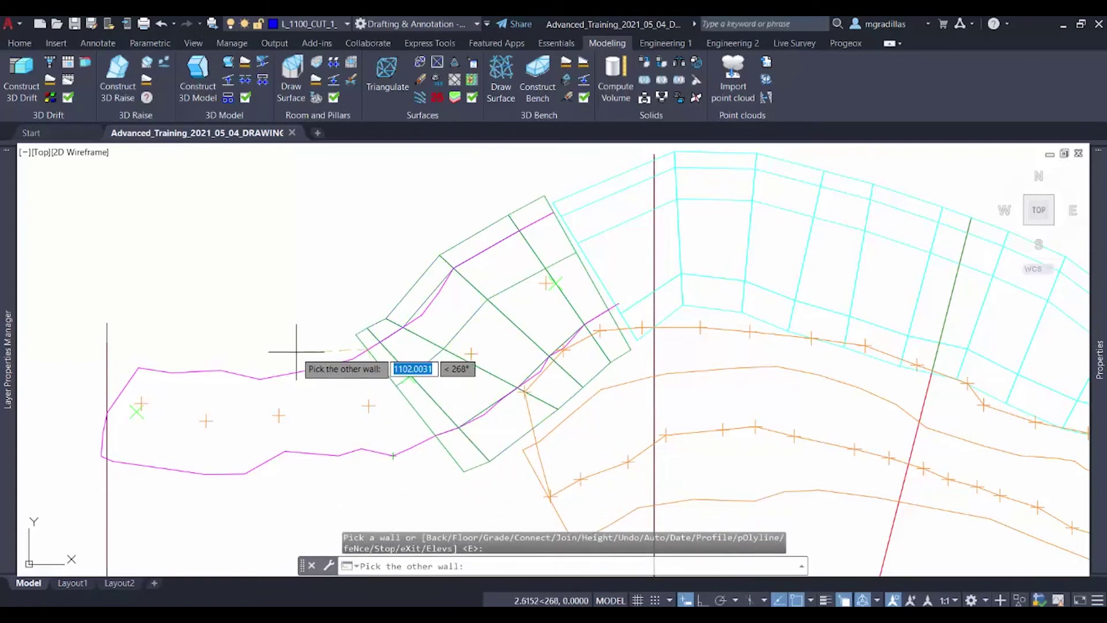
pyautogui.click(292, 373)
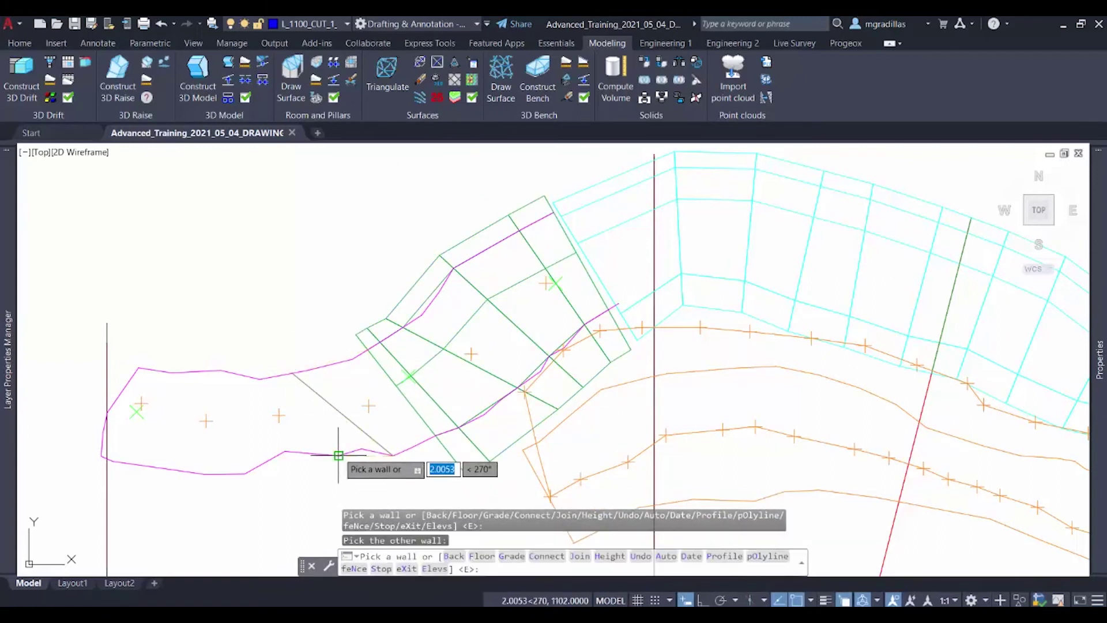
pyautogui.click(260, 379)
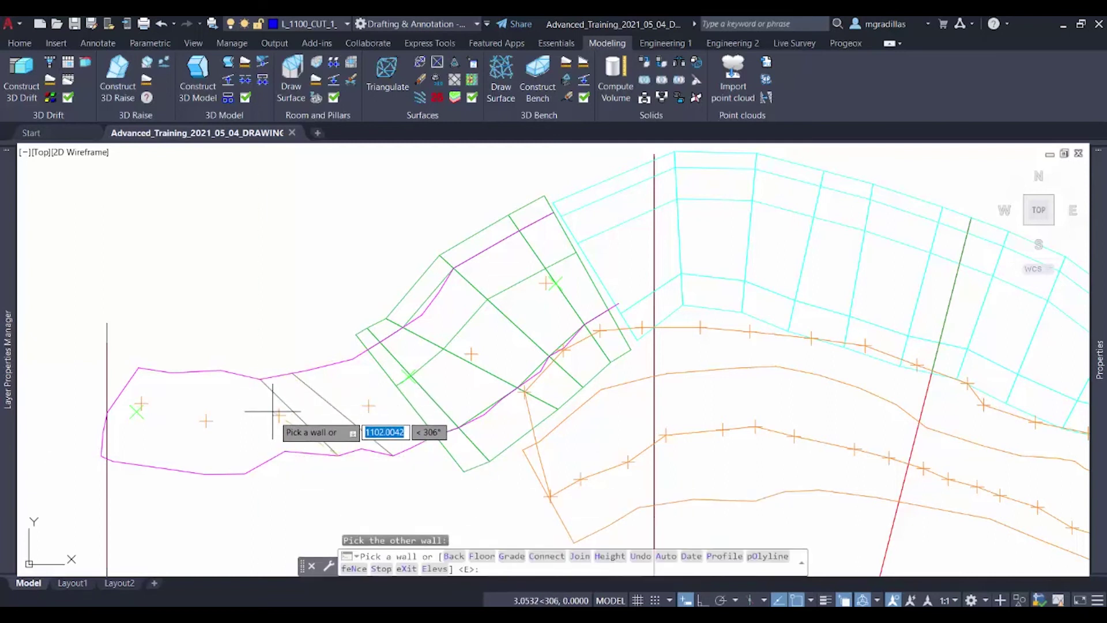
pyautogui.click(282, 452)
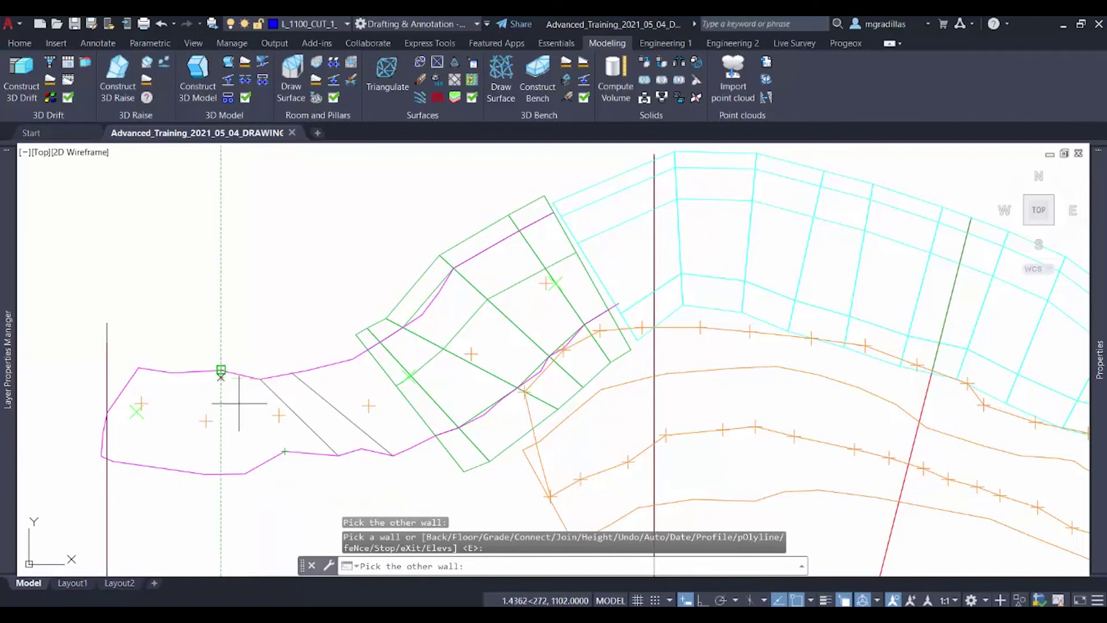
pyautogui.click(221, 371)
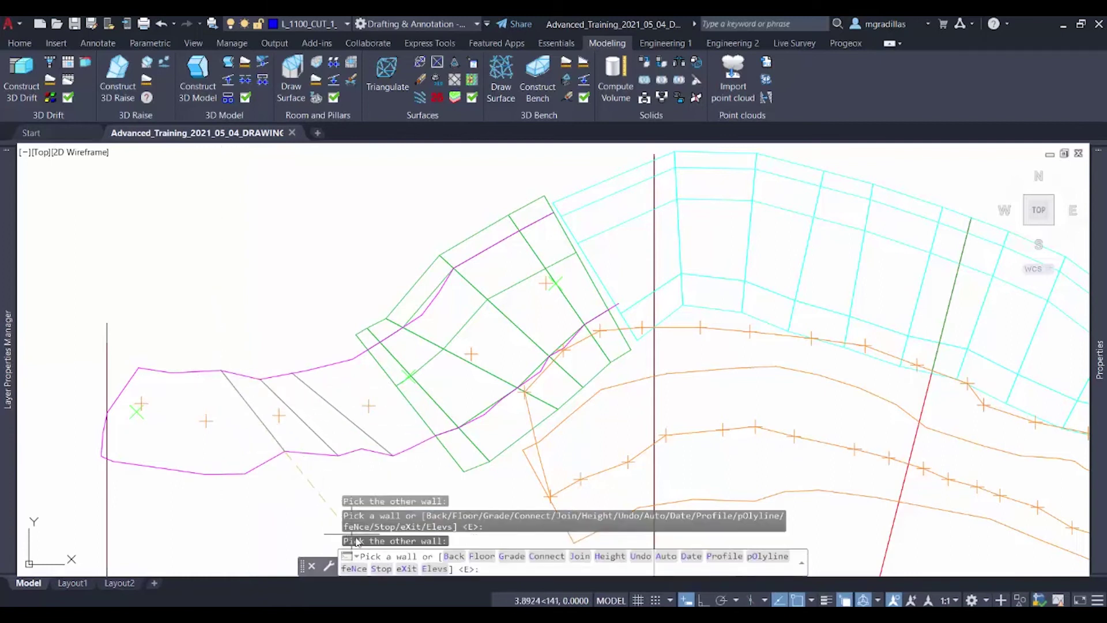
# Step: Place another back point and pick two wall pairs toward the outline's top-left
pyautogui.click(453, 556)
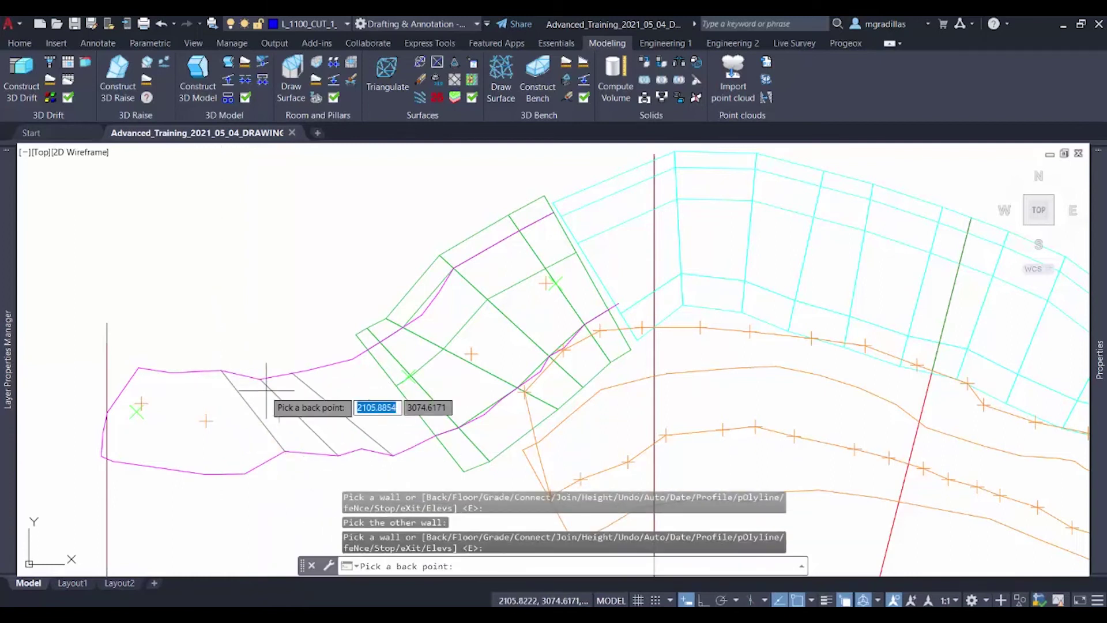
pyautogui.click(279, 421)
pyautogui.click(245, 472)
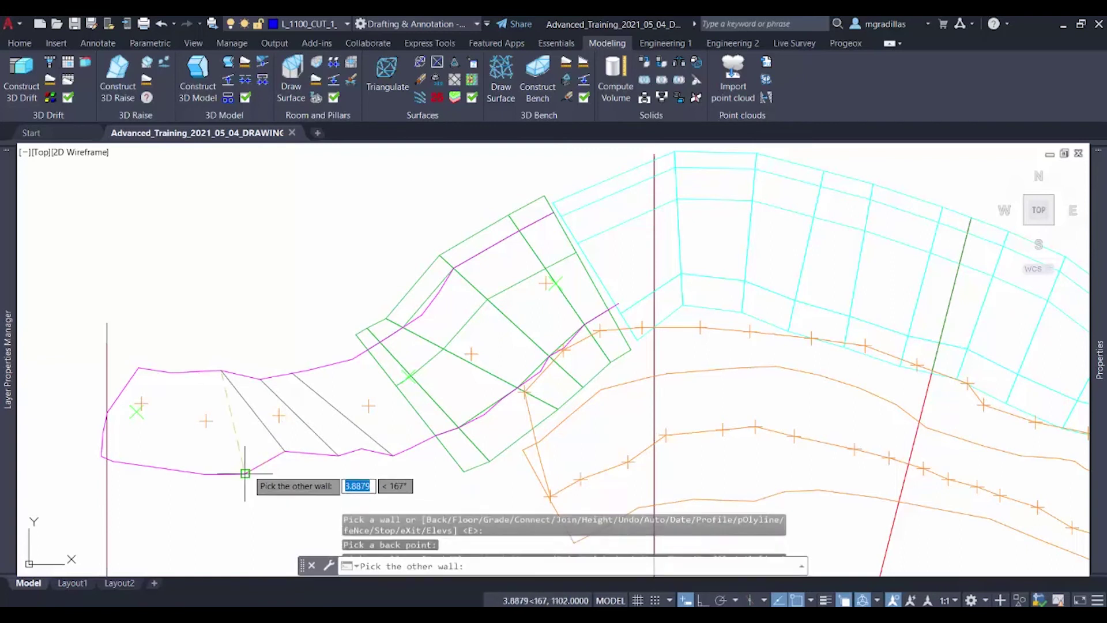
pyautogui.click(171, 372)
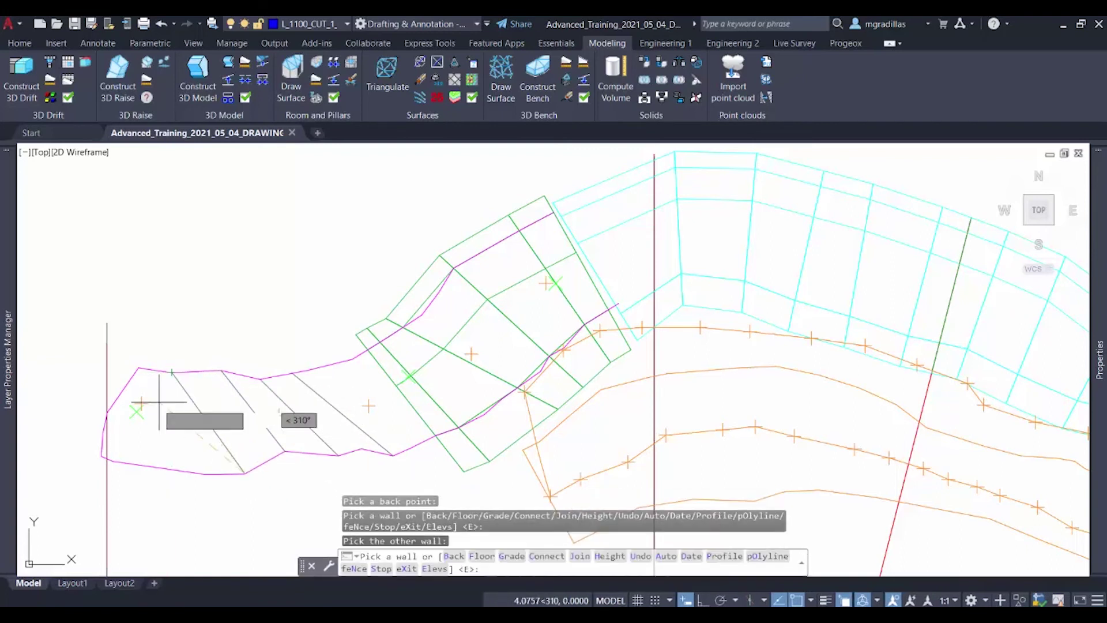
pyautogui.click(101, 456)
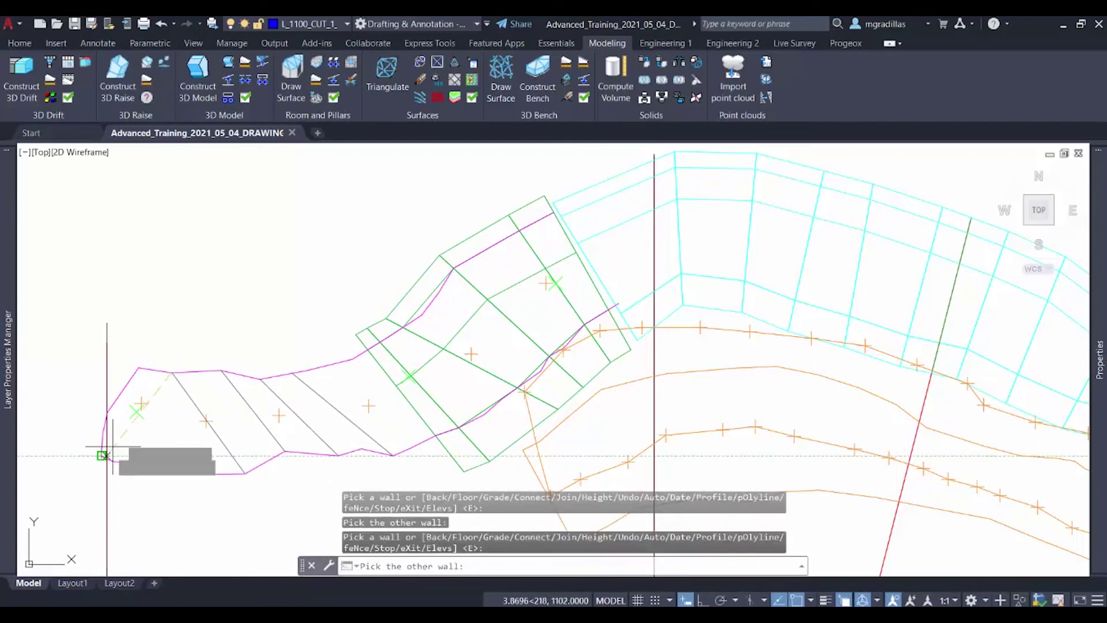
pyautogui.click(140, 366)
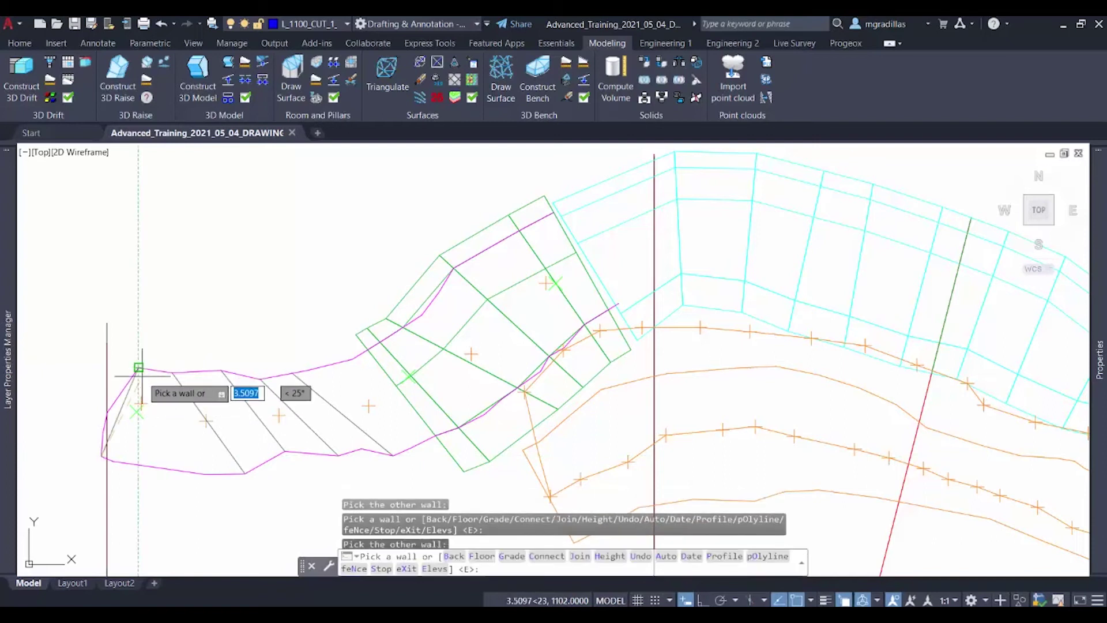
# Step: Set the final back point at the western end and finish the drift
pyautogui.click(454, 555)
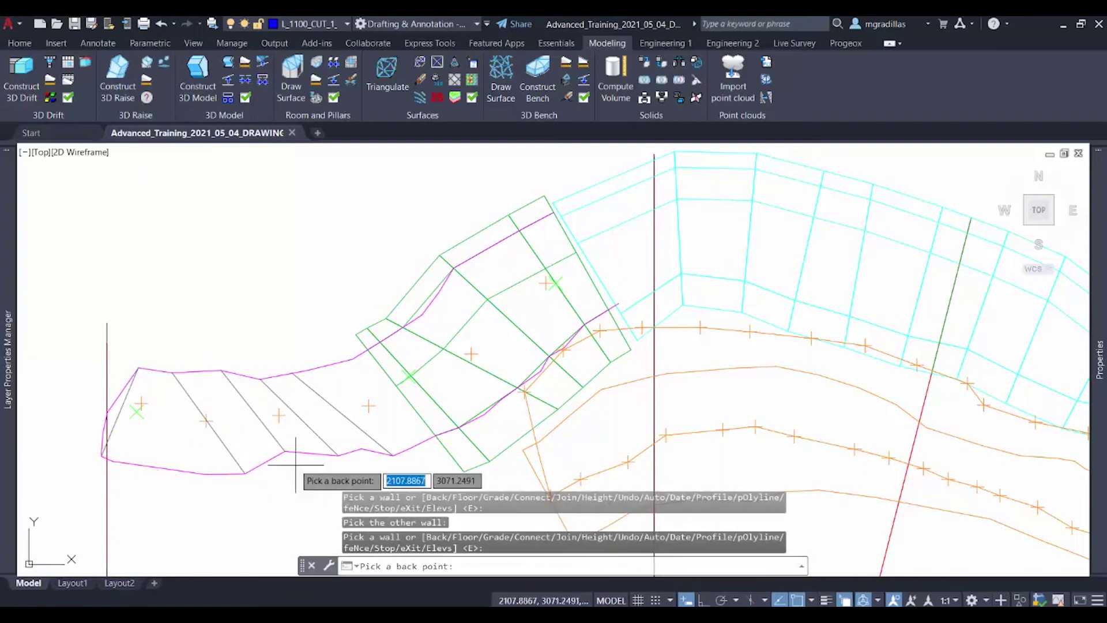
pyautogui.click(142, 396)
pyautogui.press('Escape')
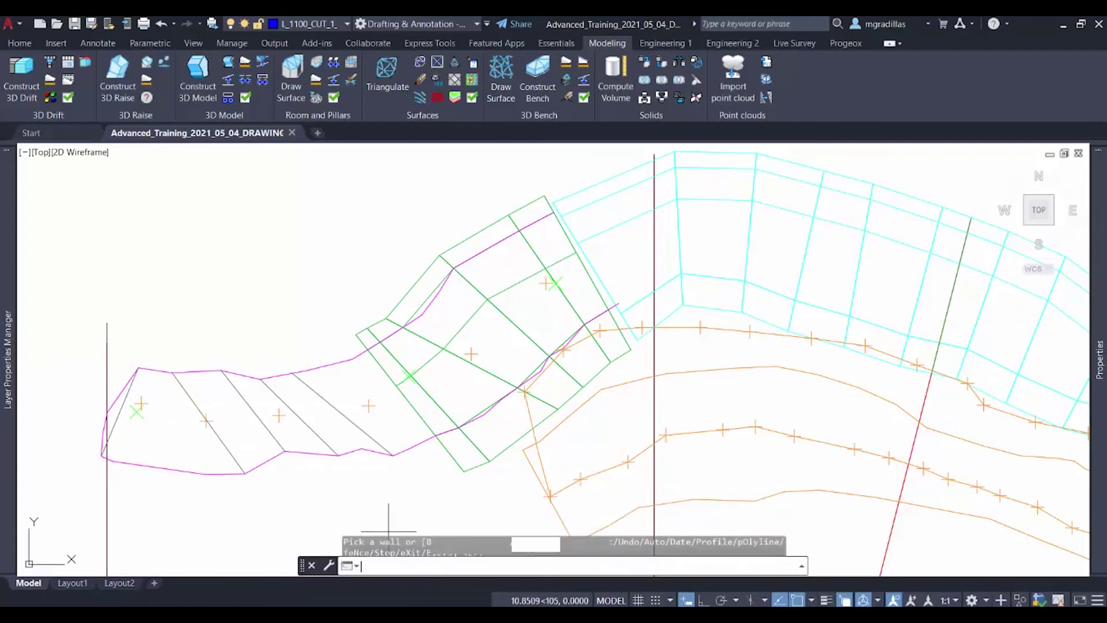
# Step: Orbit the view and render the model in Conceptual visual style
pyautogui.keyDown('shift'); pyautogui.moveTo(290, 351); pyautogui.dragTo(426, 484, button='middle'); pyautogui.keyUp('shift')
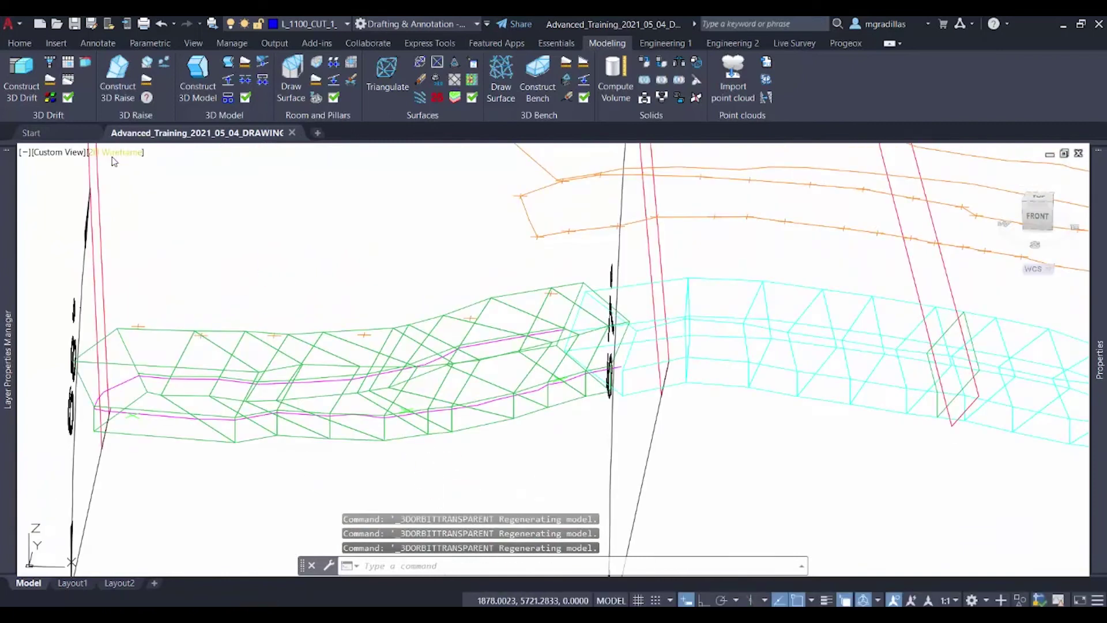
pyautogui.click(118, 152)
pyautogui.click(185, 198)
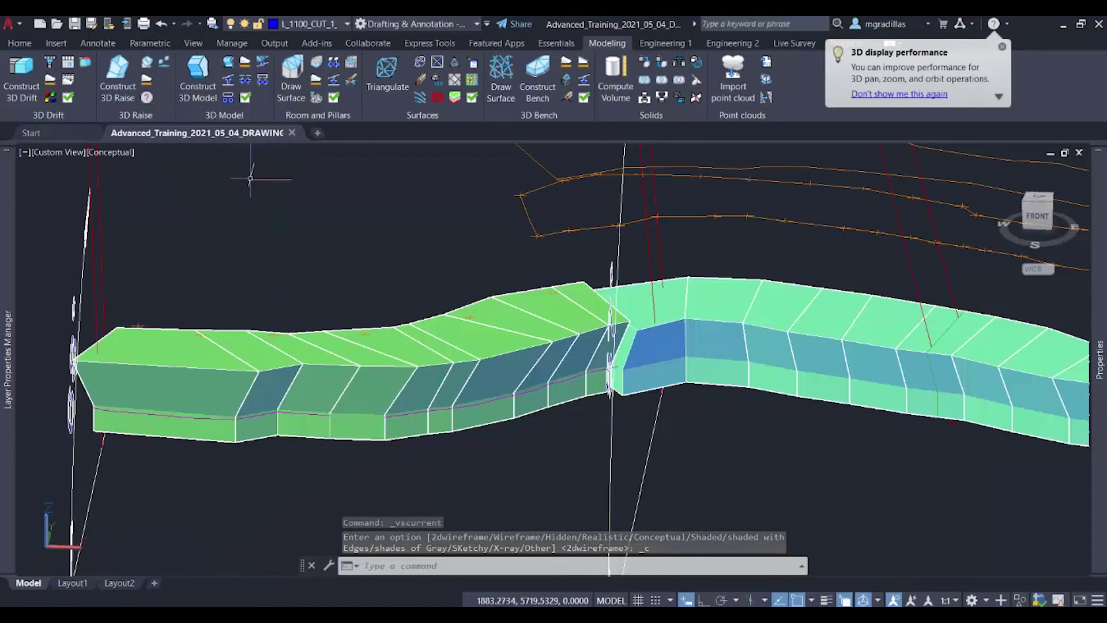
# Step: Turn on layer L_1100_G_ORE_3D and orbit around the drifts and ore surface
pyautogui.click(347, 24)
pyautogui.click(232, 214)
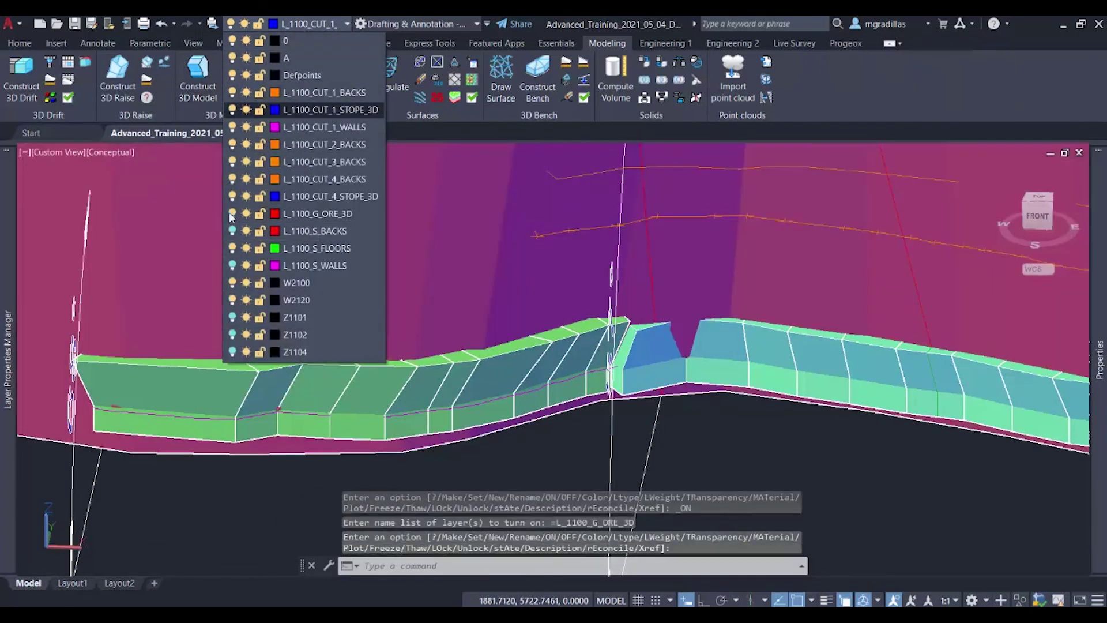
pyautogui.keyDown('shift'); pyautogui.moveTo(269, 482); pyautogui.dragTo(278, 458, button='middle'); pyautogui.keyUp('shift')
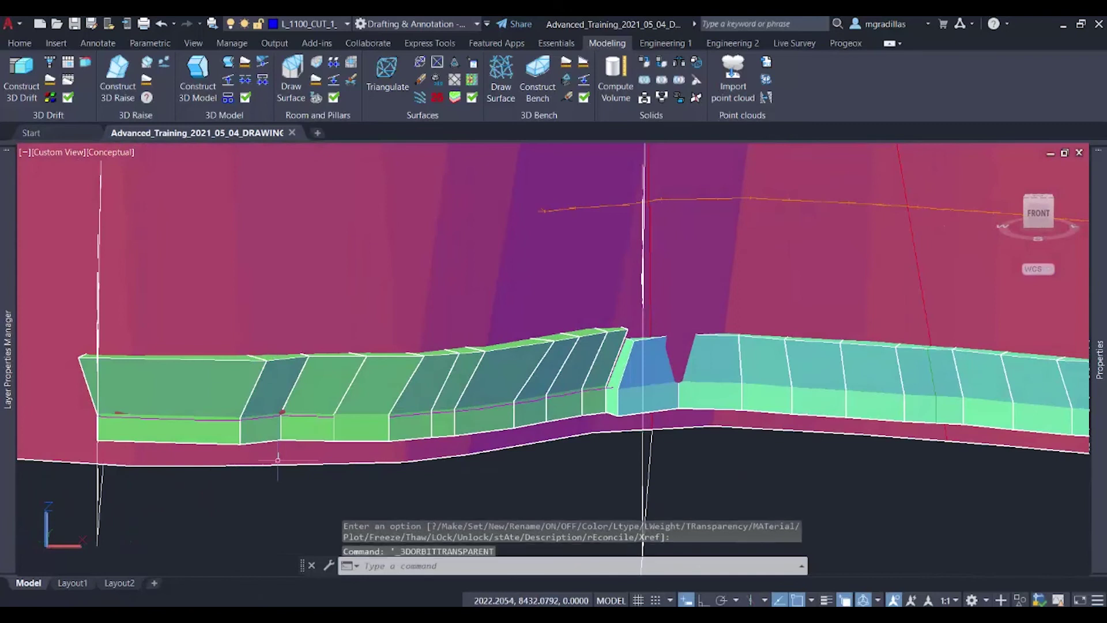
pyautogui.click(327, 24)
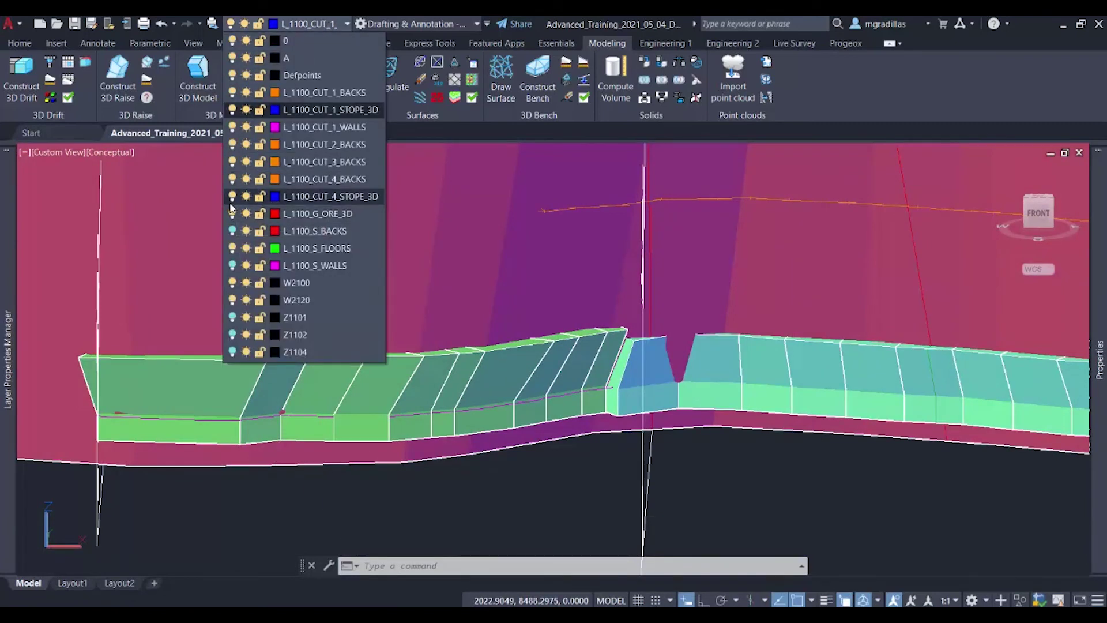
# Step: Hide layer L_1100_G_ORE_3D and union the ten left drift pieces into one solid
pyautogui.click(232, 213)
pyautogui.keyDown('shift'); pyautogui.moveTo(634, 173); pyautogui.dragTo(655, 85, button='middle'); pyautogui.keyUp('shift')
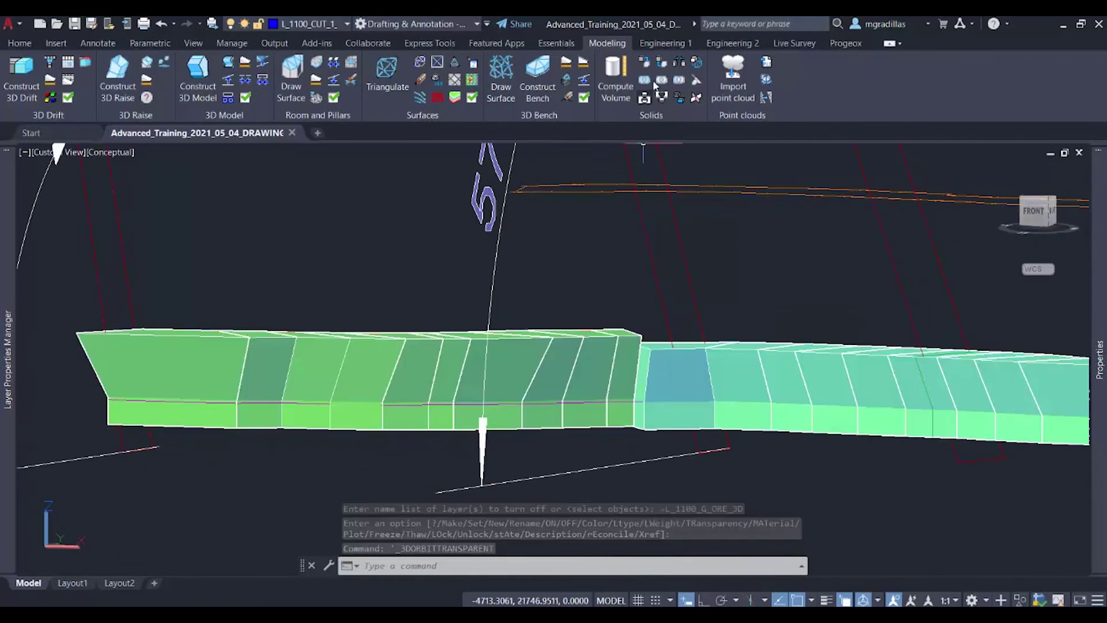
pyautogui.click(644, 81)
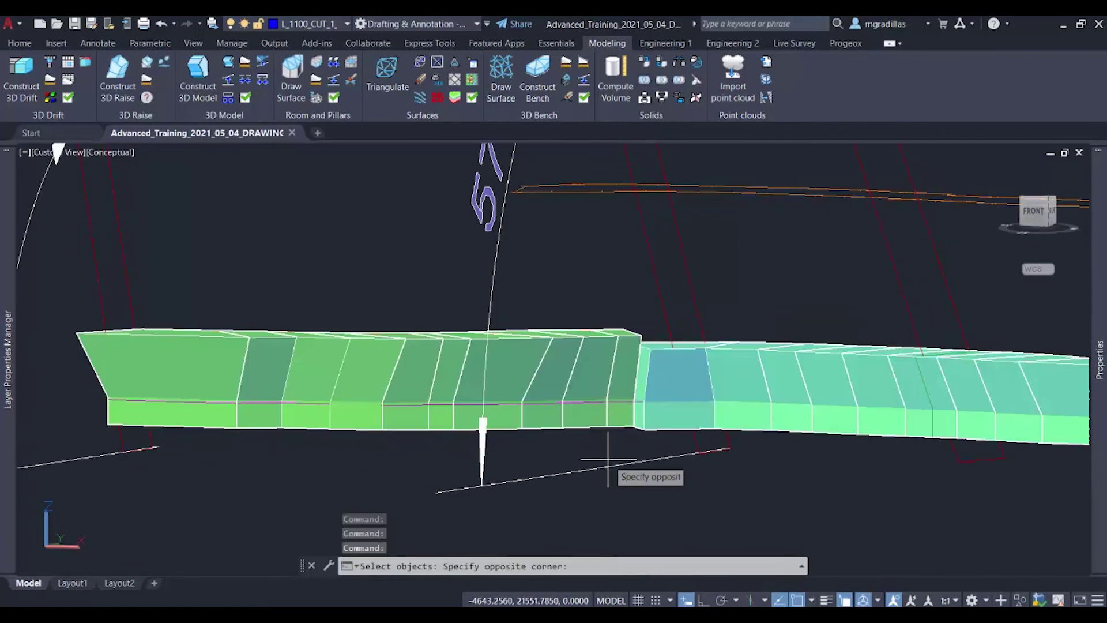
pyautogui.click(99, 295)
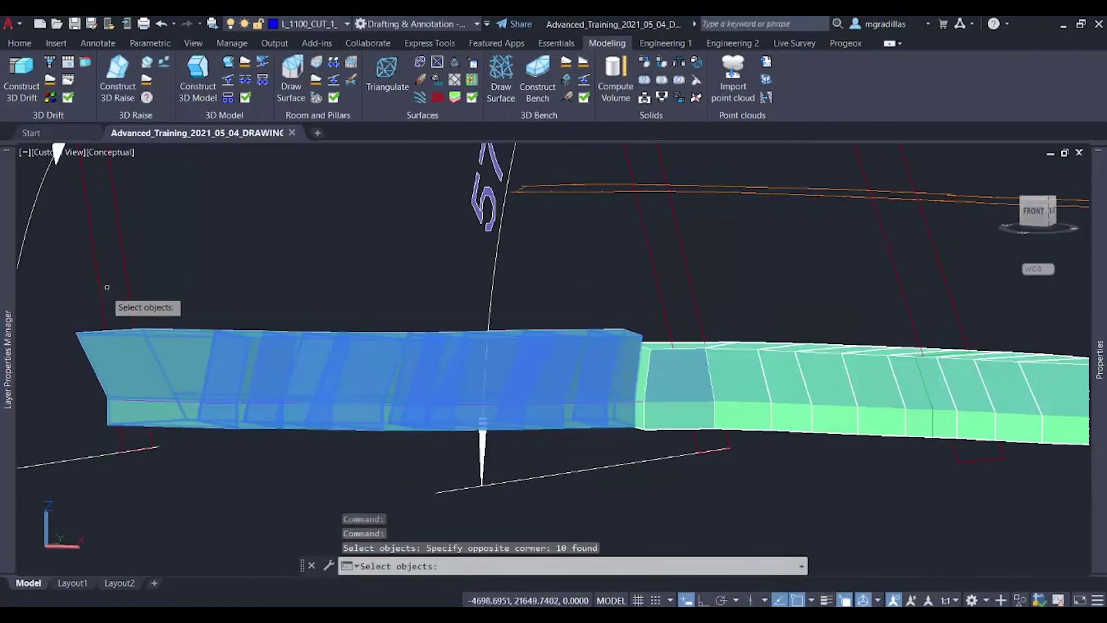
pyautogui.press('Return')
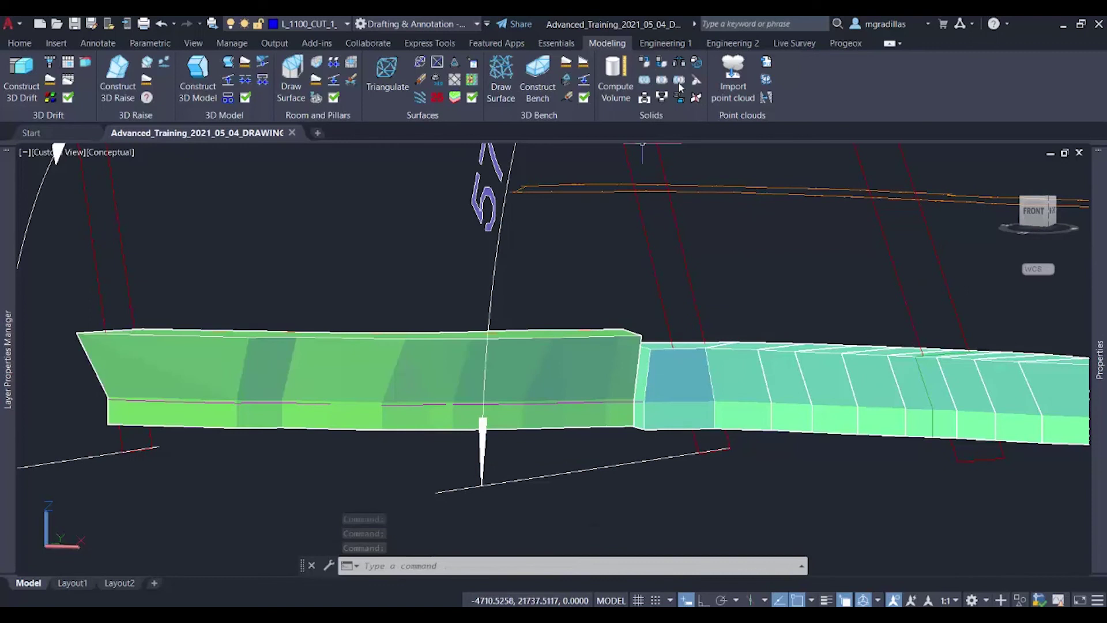
# Step: Compute the merged drift's volume at density 2.75: 254.3 m3 and 699.4 tonnes
pyautogui.click(621, 97)
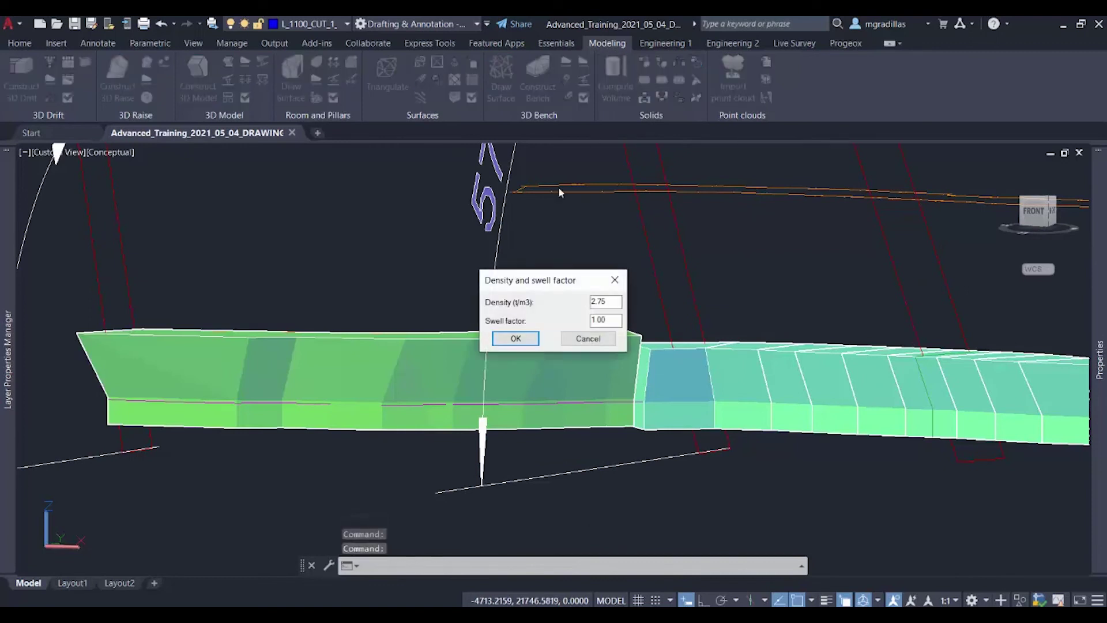
pyautogui.click(531, 340)
pyautogui.click(289, 345)
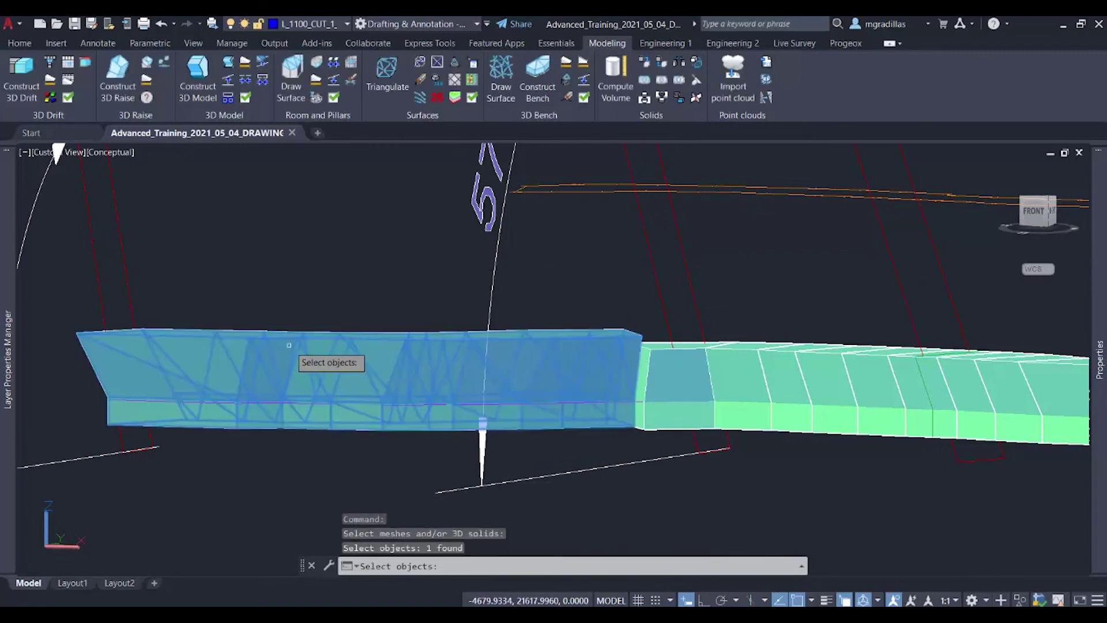
pyautogui.press('Return')
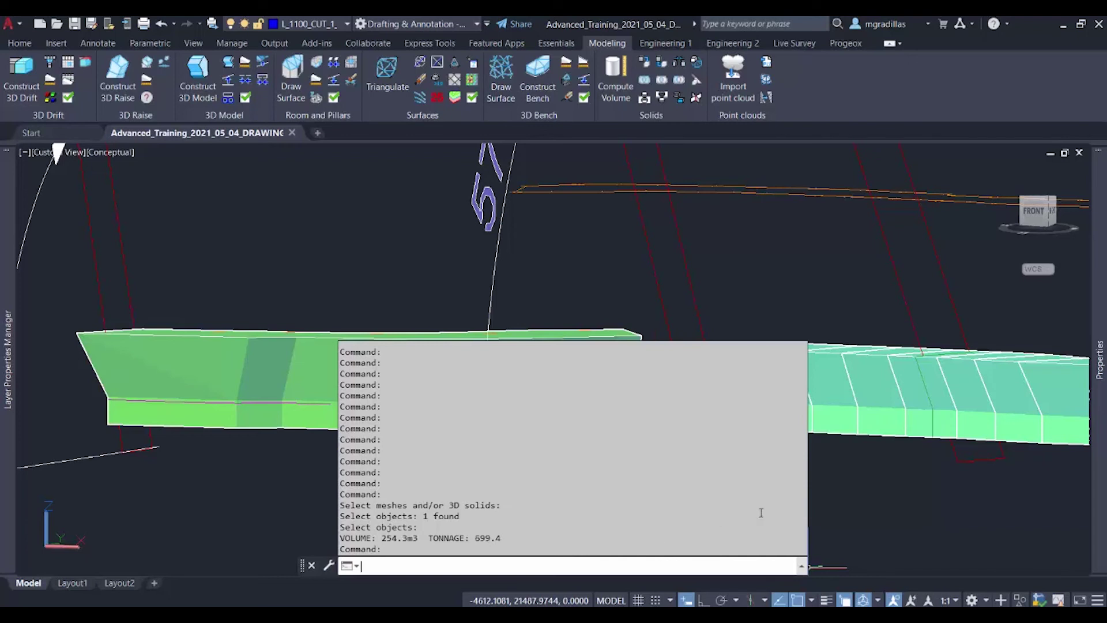
pyautogui.press('Escape')
# Step: Build an Automatic 3D model solid from the two orange closed vein polylines
pyautogui.keyDown('shift'); pyautogui.moveTo(716, 480); pyautogui.dragTo(657, 487, button='middle'); pyautogui.keyUp('shift')
pyautogui.keyDown('shift'); pyautogui.moveTo(812, 439); pyautogui.dragTo(664, 336, button='middle'); pyautogui.keyUp('shift')
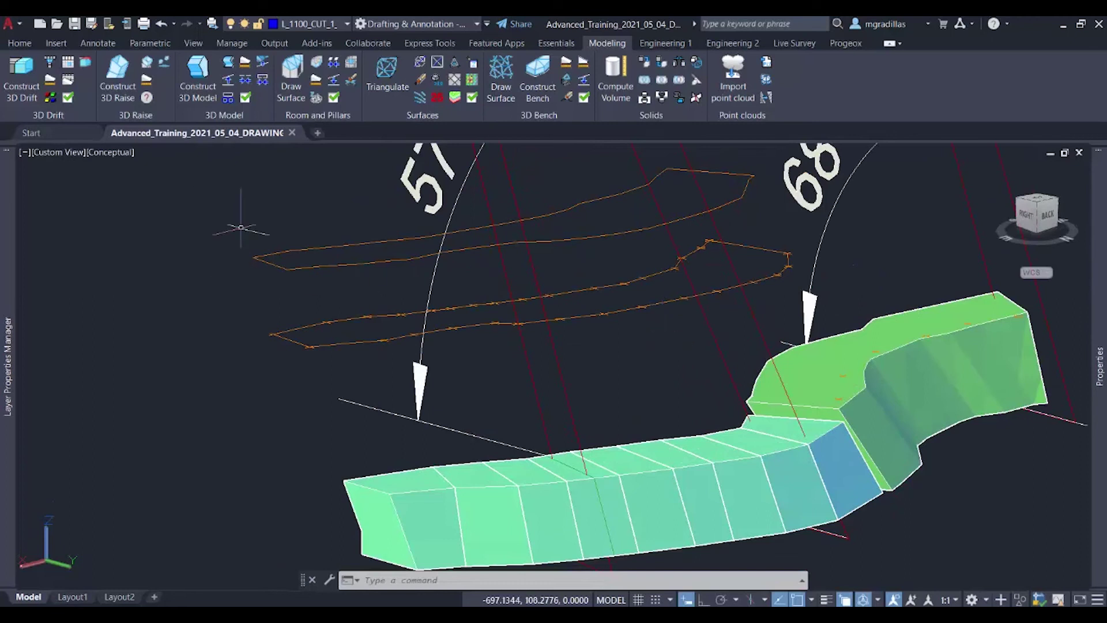
pyautogui.click(193, 72)
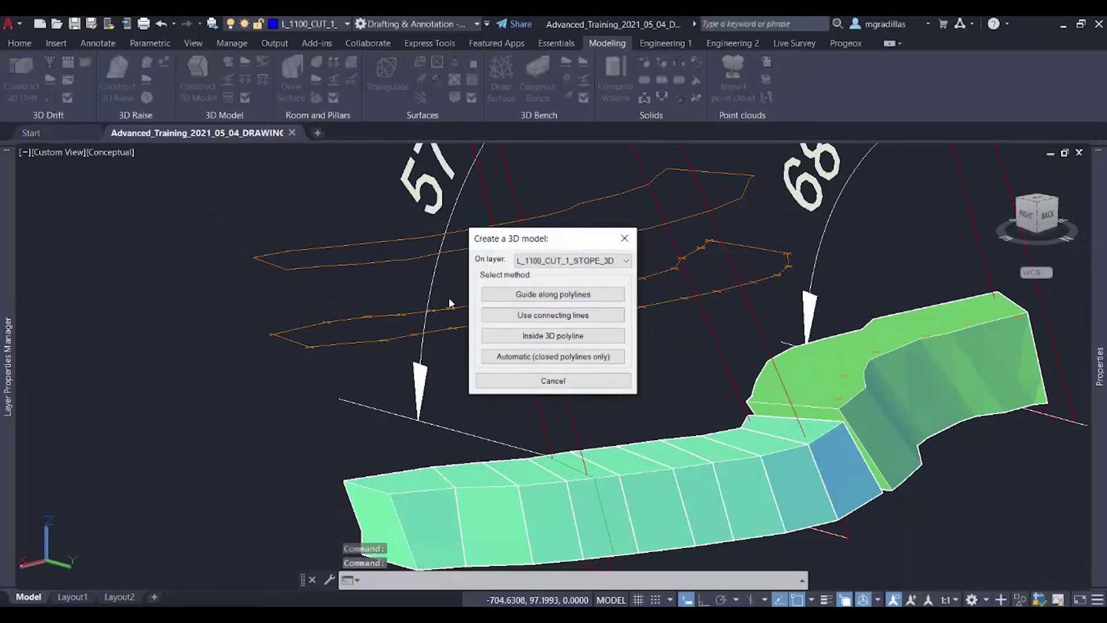
pyautogui.moveTo(549, 244); pyautogui.dragTo(226, 251)
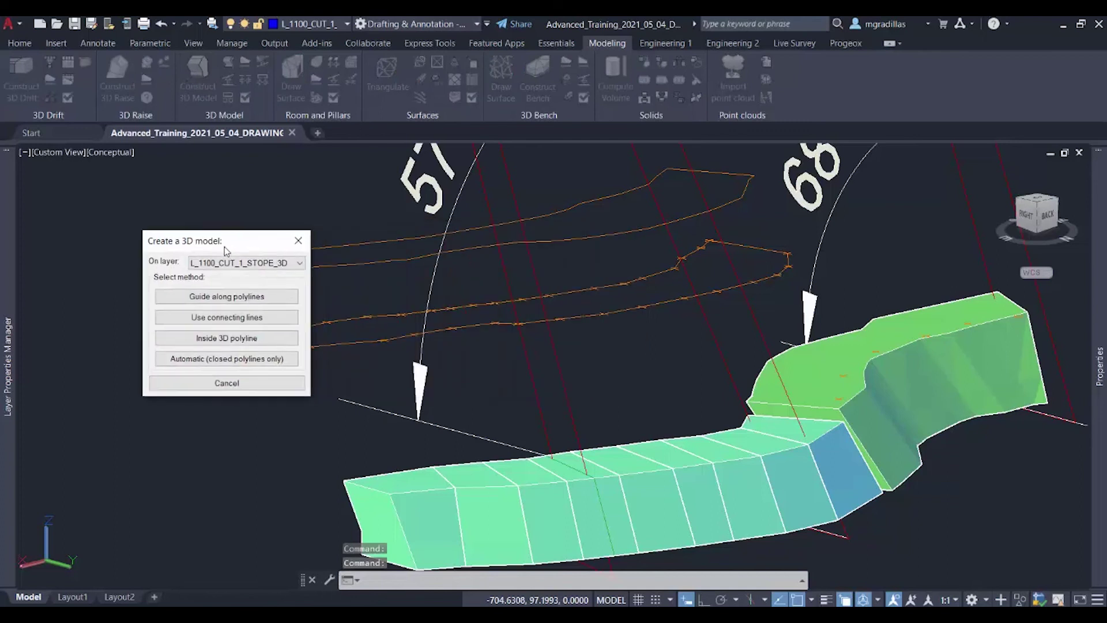
pyautogui.click(269, 359)
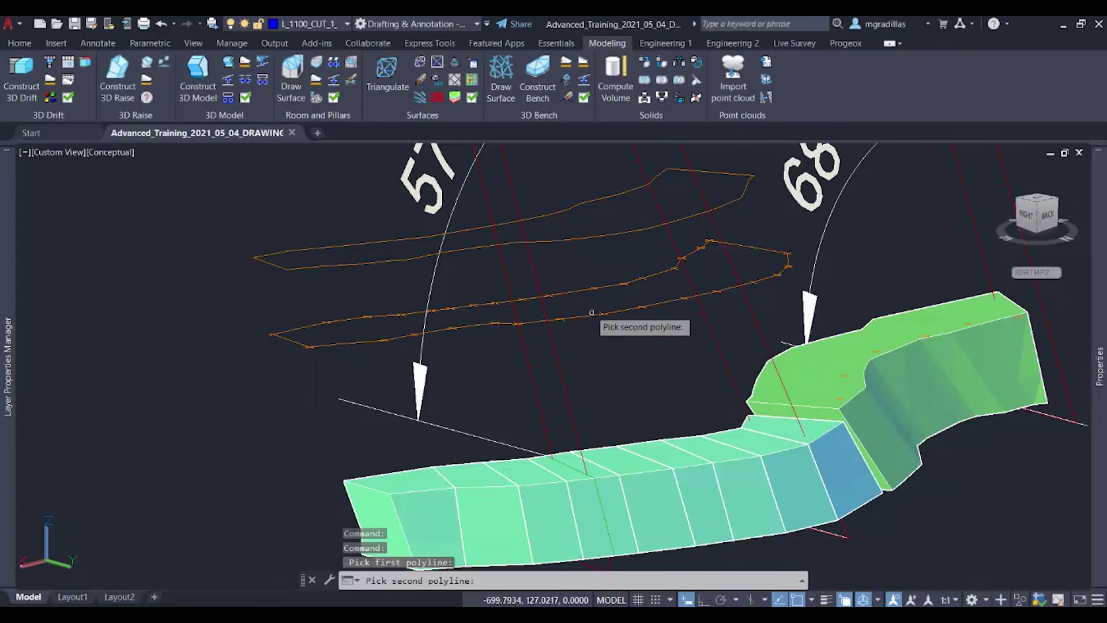
pyautogui.click(581, 237)
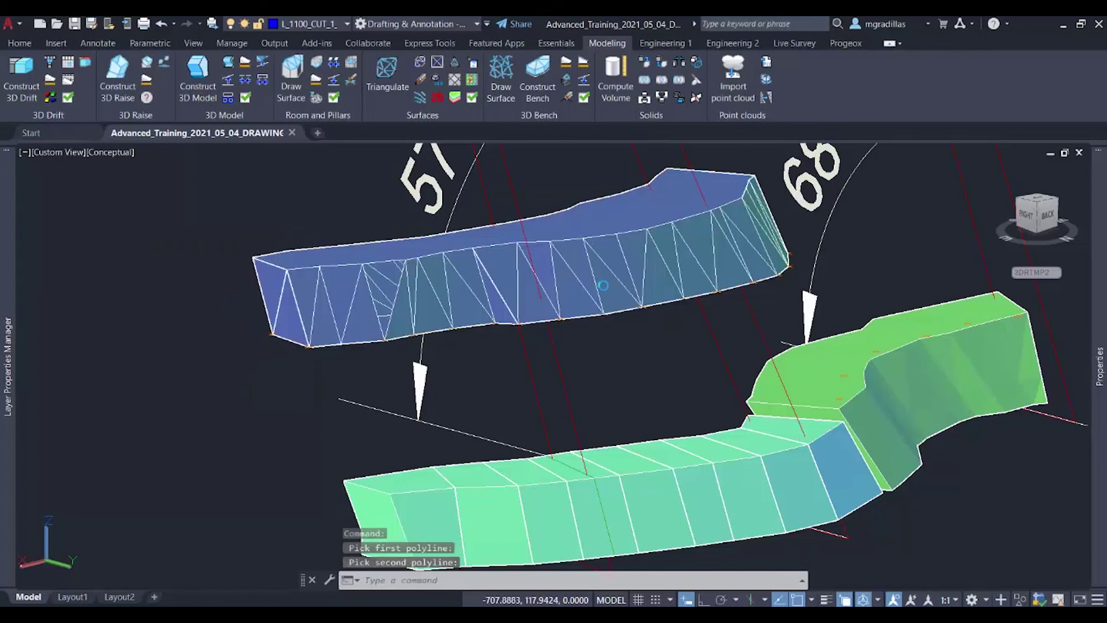
pyautogui.press('Escape')
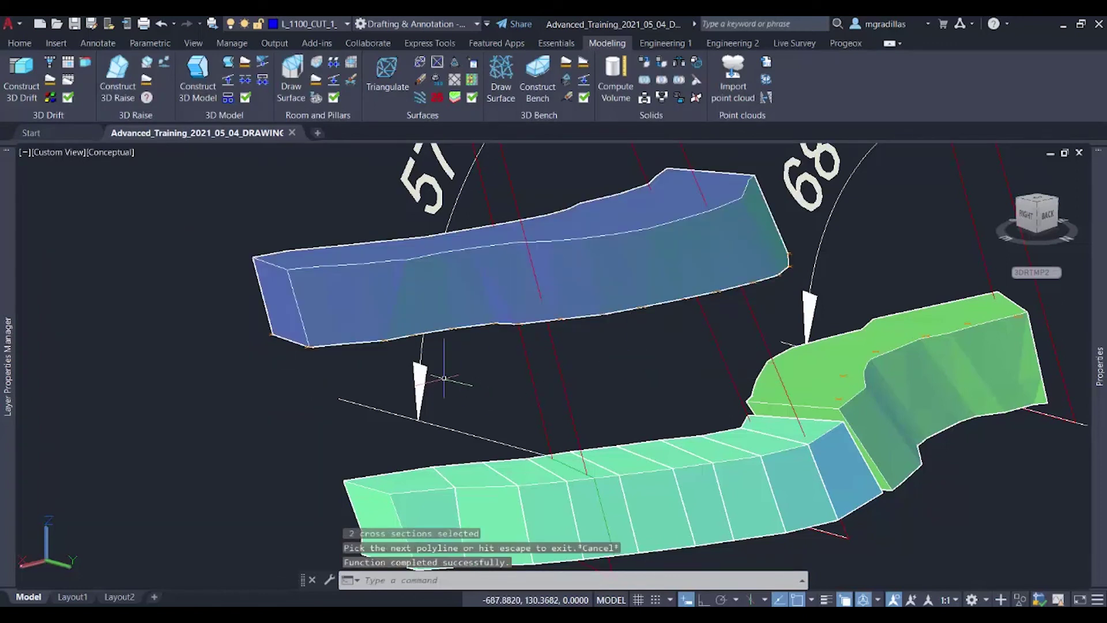
# Step: Compute the volume of the new solid using the default density and swell factor
pyautogui.keyDown('shift'); pyautogui.moveTo(444, 378); pyautogui.dragTo(634, 403, button='middle'); pyautogui.keyUp('shift')
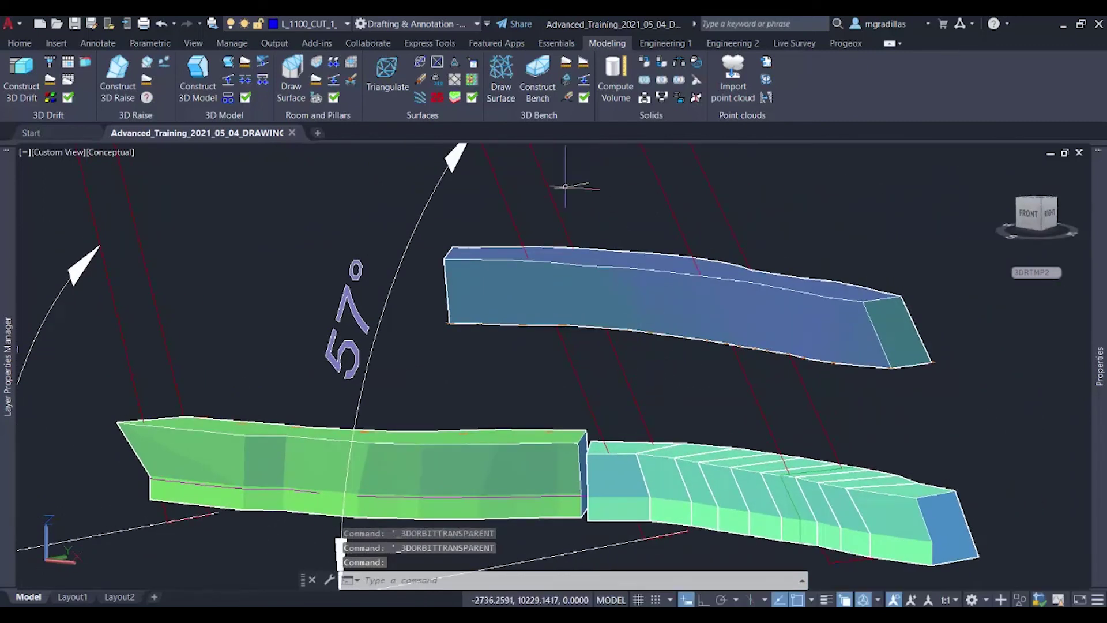
pyautogui.click(611, 98)
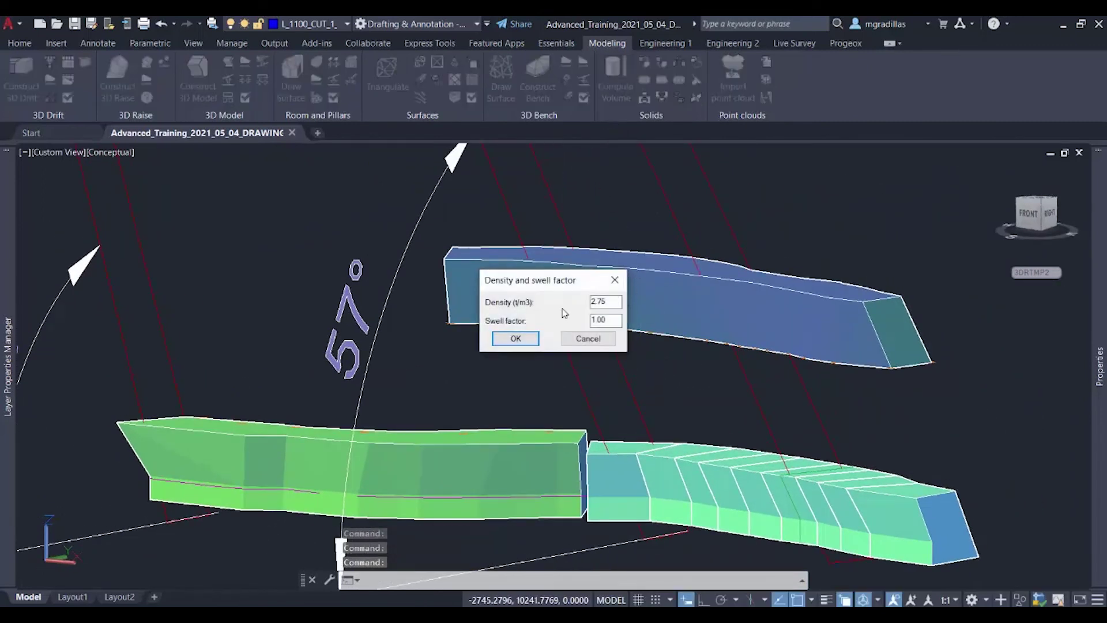
pyautogui.click(516, 345)
pyautogui.click(636, 277)
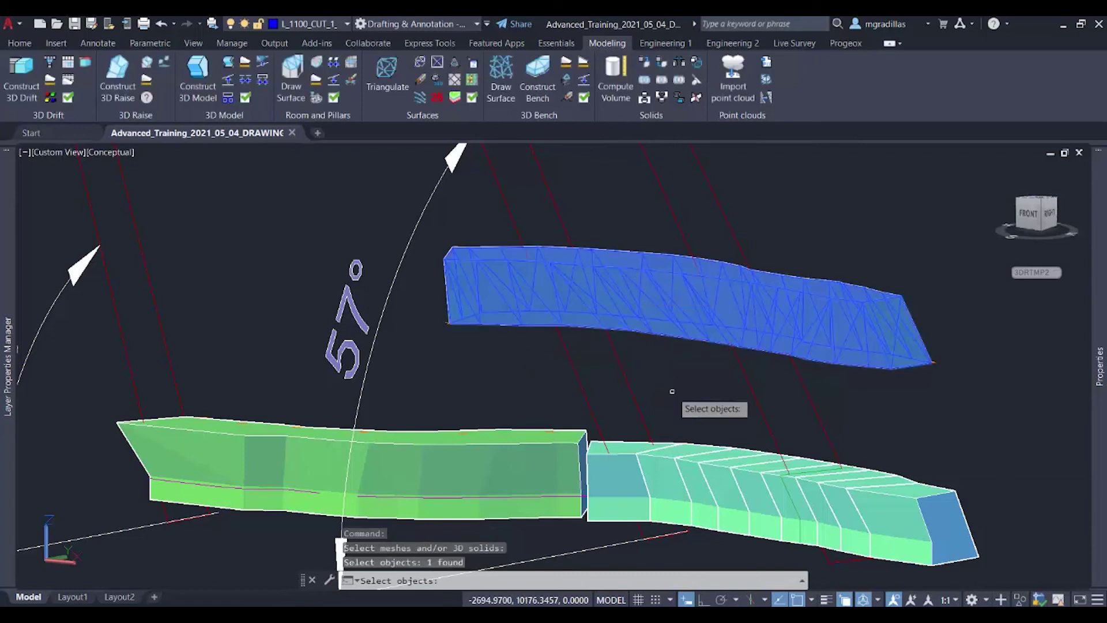
pyautogui.press('Return')
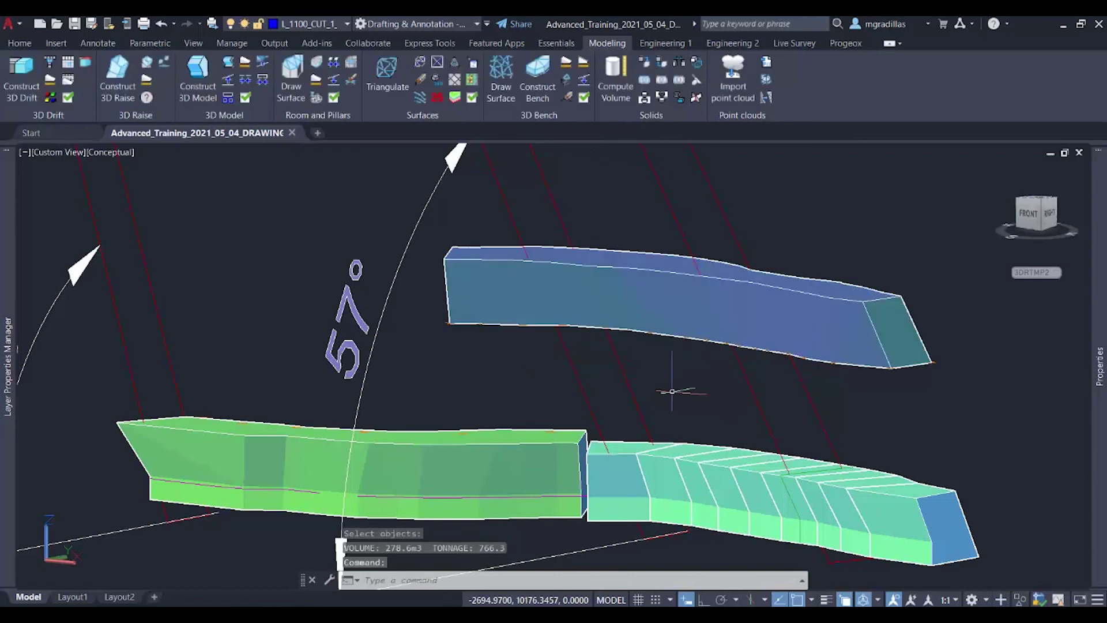
pyautogui.click(331, 27)
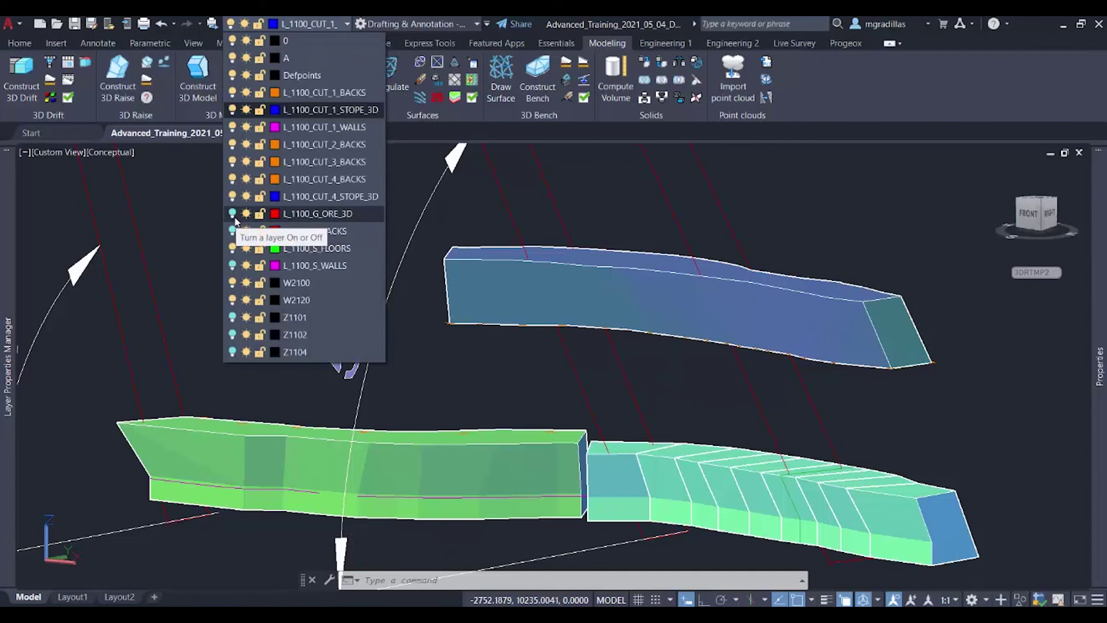
# Step: Turn L_1100_G_ORE_3D back on and orbit from behind, front and front-right views
pyautogui.click(233, 215)
pyautogui.keyDown('shift'); pyautogui.moveTo(833, 438); pyautogui.dragTo(646, 517, button='middle'); pyautogui.keyUp('shift')
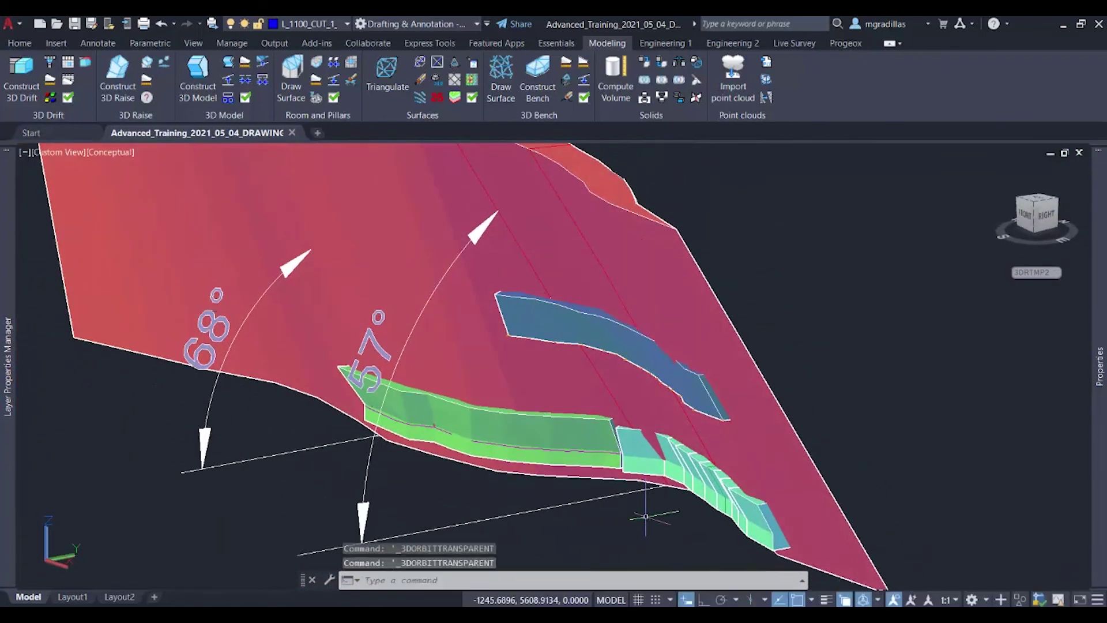
pyautogui.scroll(-2, 646, 516)
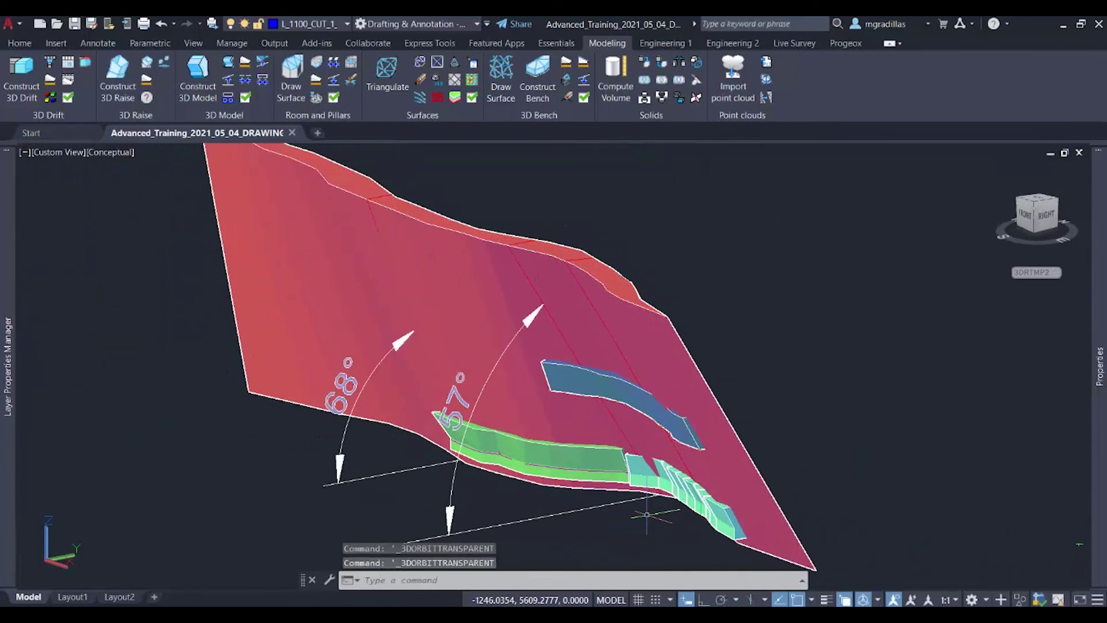
pyautogui.keyDown('shift'); pyautogui.moveTo(646, 514); pyautogui.dragTo(703, 491, button='middle'); pyautogui.keyUp('shift')
pyautogui.moveTo(709, 484)
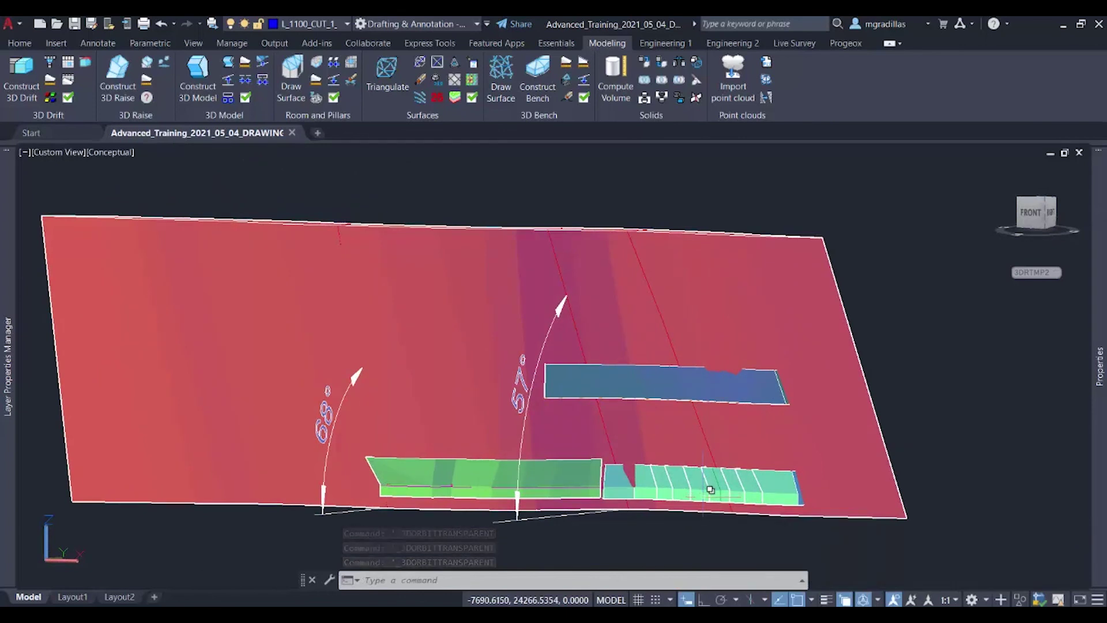
pyautogui.keyDown('shift'); pyautogui.moveTo(710, 489); pyautogui.dragTo(643, 534, button='middle'); pyautogui.keyUp('shift')
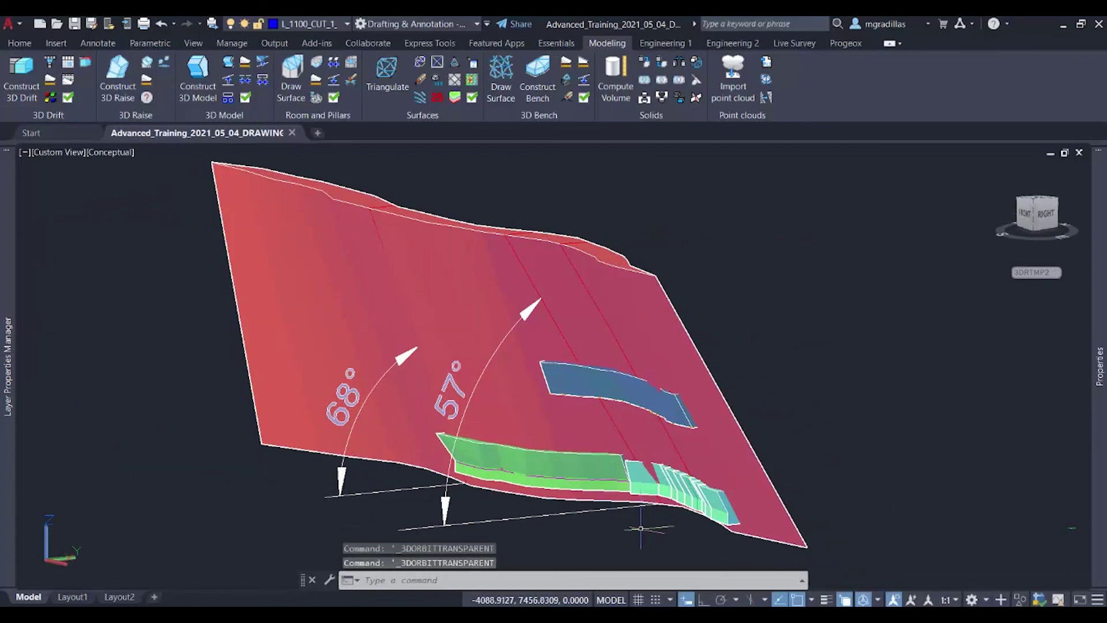